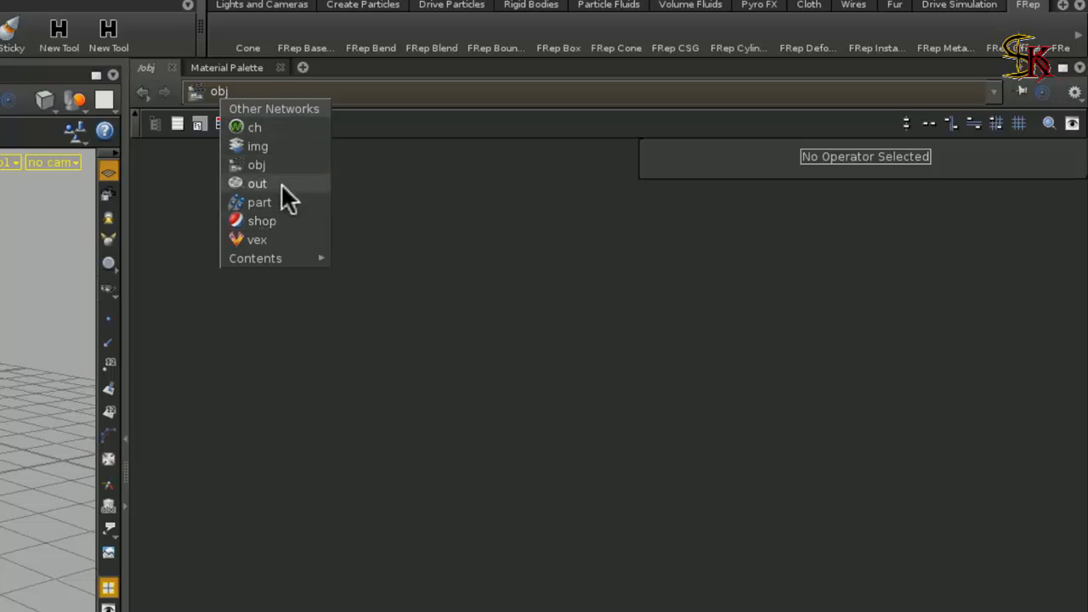
- Create a Geometry object in the obj network and enter its network
{"action": "left_click", "coordinate": [357, 201]}
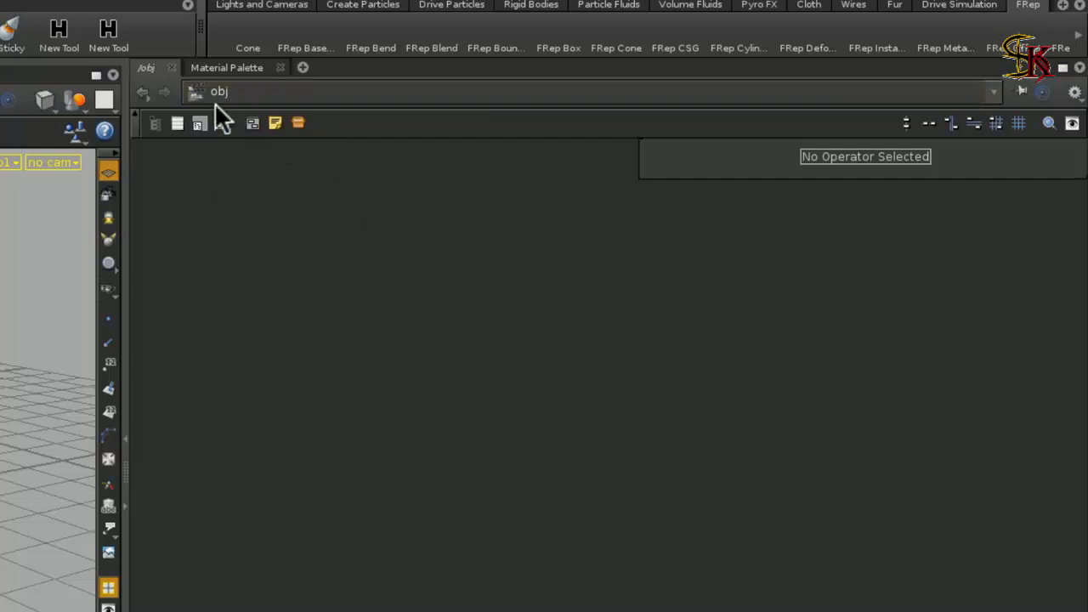
{"action": "key", "text": "Tab"}
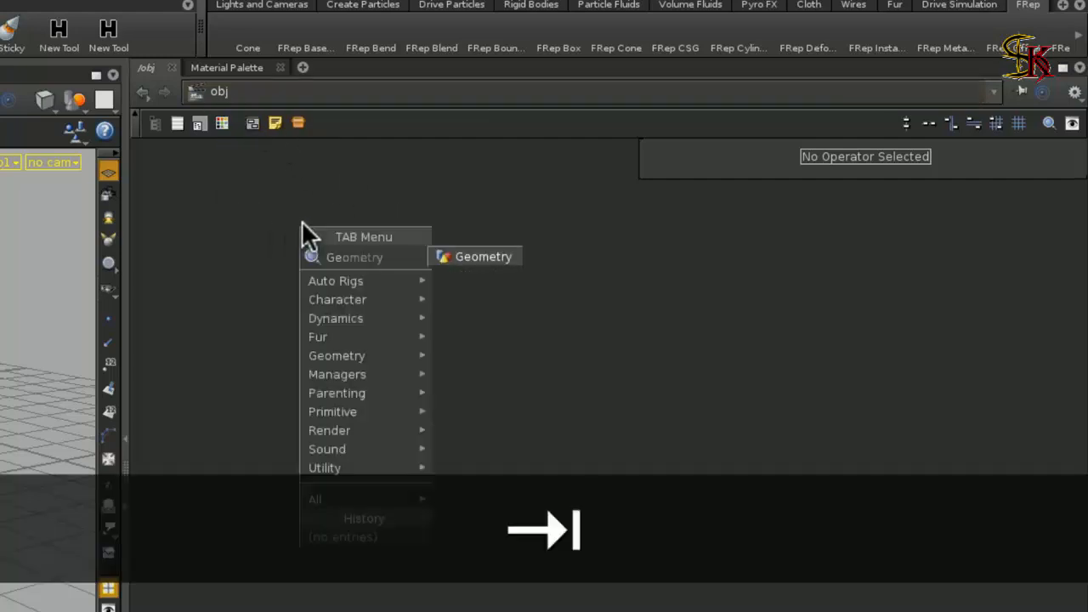
{"action": "left_click", "coordinate": [471, 258]}
{"action": "left_click", "coordinate": [342, 295]}
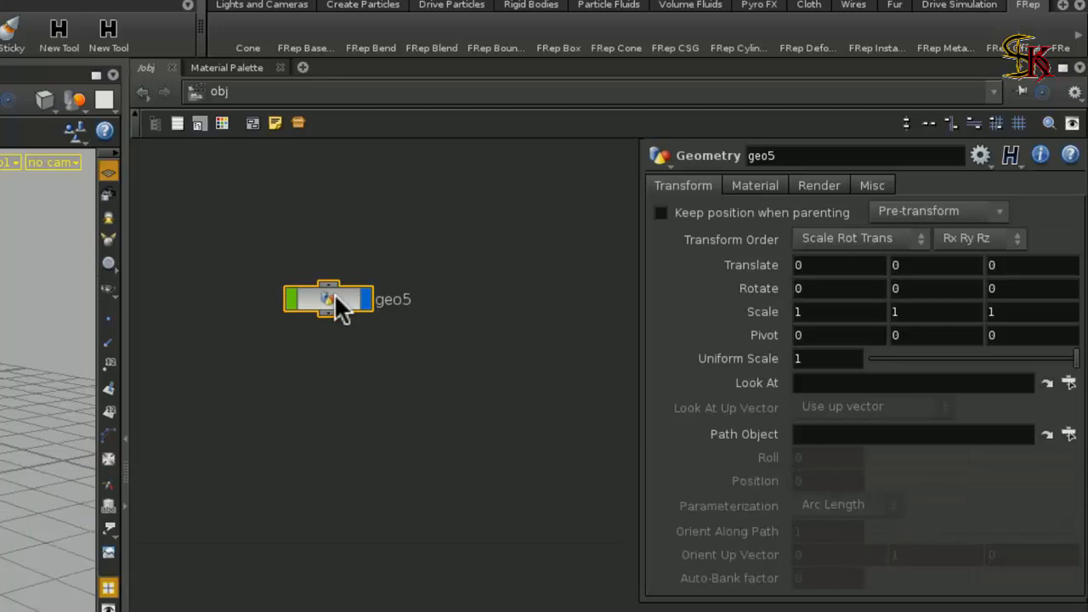
{"action": "double_click", "coordinate": [330, 298]}
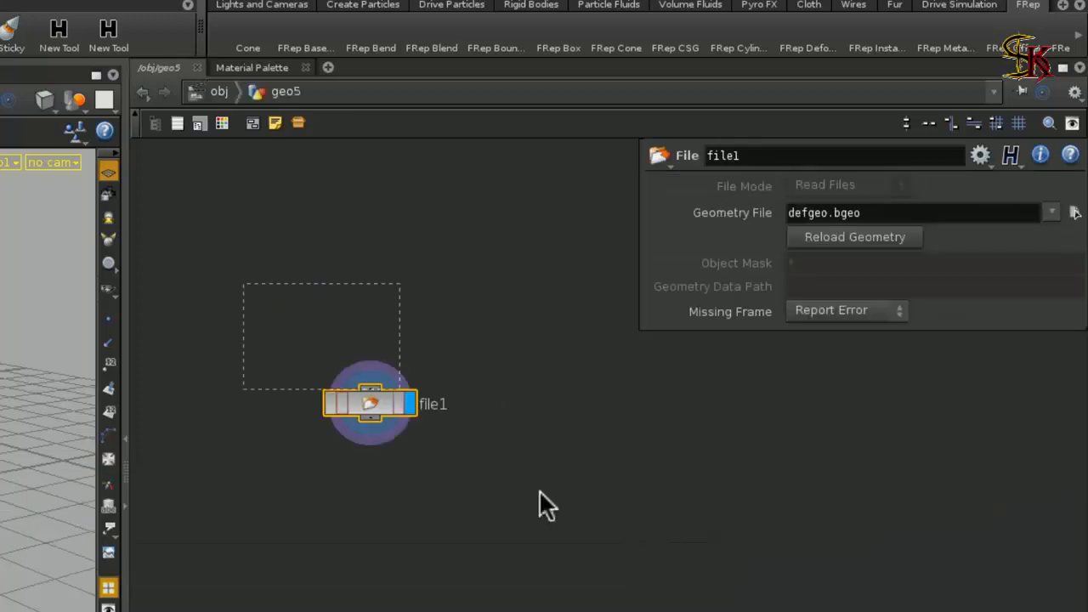
- Delete the default File node from the new geometry network
{"action": "left_click_drag", "start_coordinate": [571, 528], "coordinate": [295, 289]}
{"action": "left_click_drag", "start_coordinate": [522, 486], "coordinate": [525, 485]}
{"action": "key", "text": "Delete"}
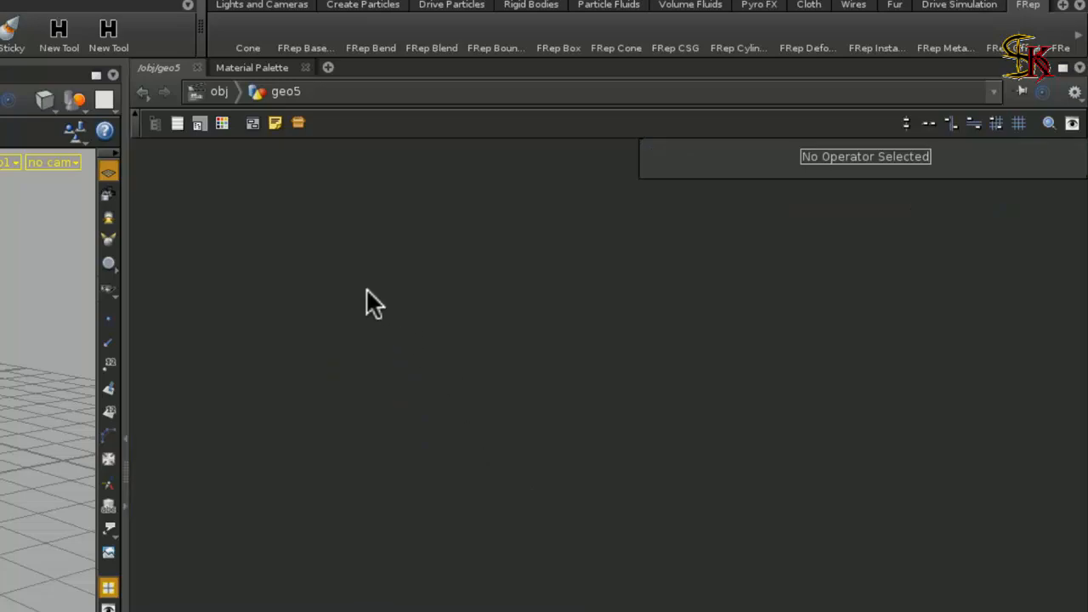
- Add a Sphere node to the empty network and set its primitive type to Mesh
{"action": "key", "text": "Tab"}
{"action": "key", "text": "Return"}
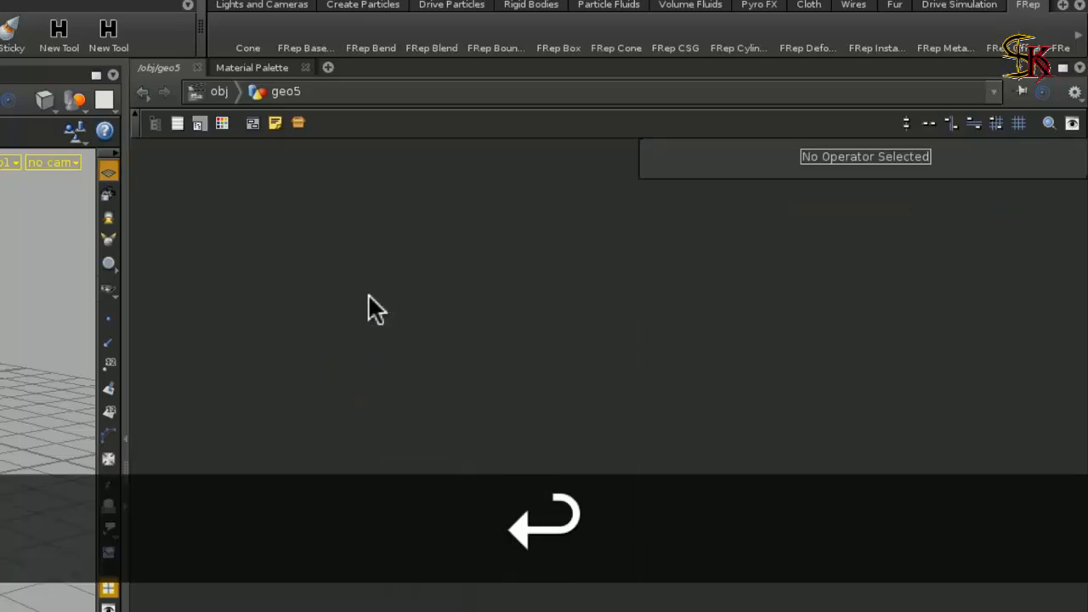
{"action": "left_click", "coordinate": [358, 287]}
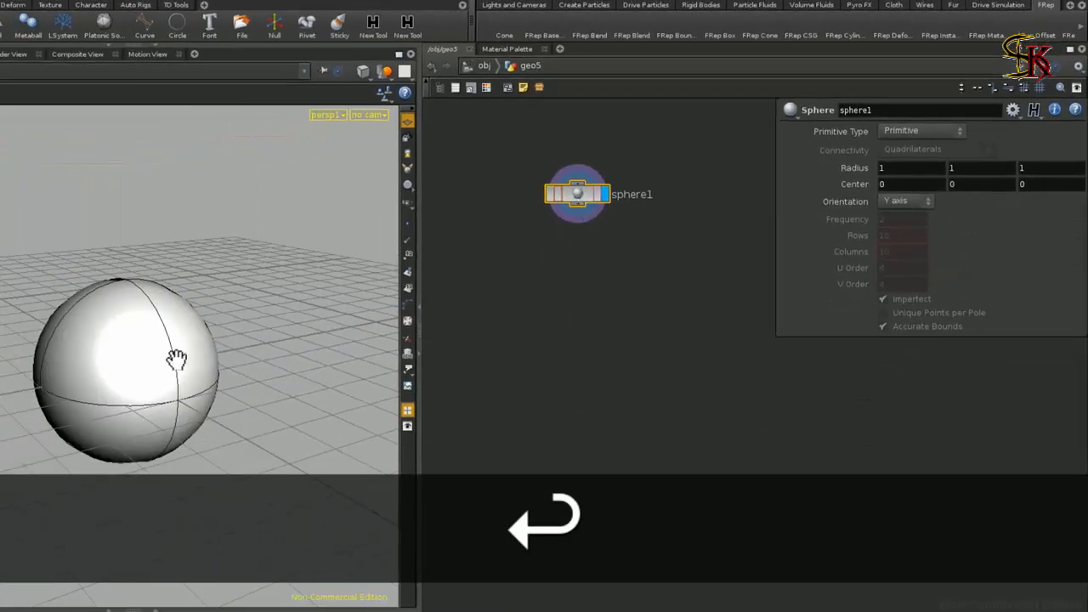
{"action": "left_click", "coordinate": [915, 136]}
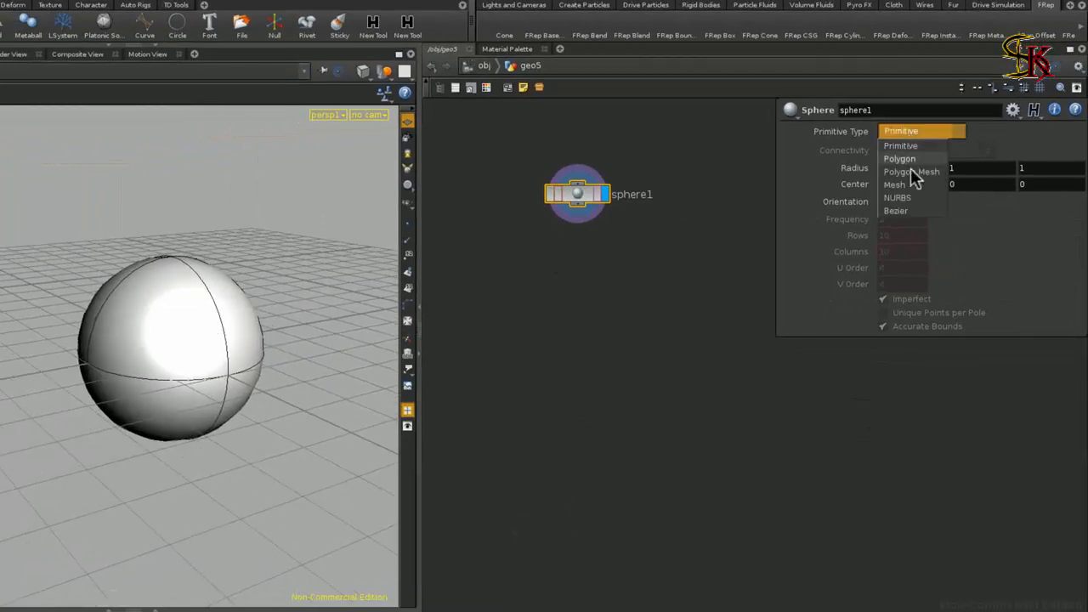
{"action": "left_click", "coordinate": [912, 184]}
{"action": "left_click_drag", "start_coordinate": [195, 363], "coordinate": [216, 311]}
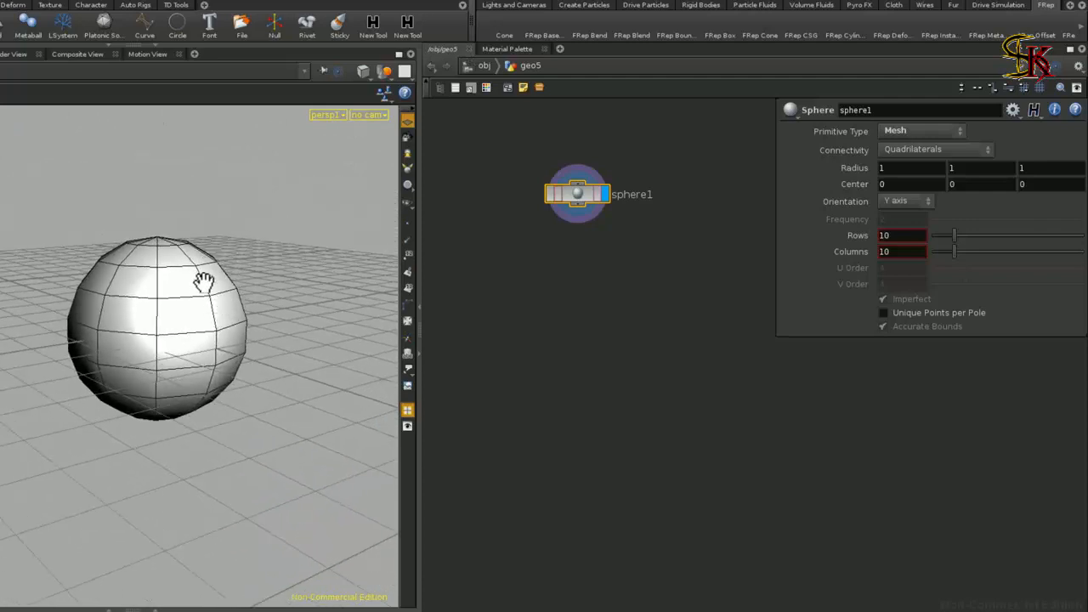
- Connect an FRep Base node to the sphere's output, display its result, and space it further below the sphere node
{"action": "left_click", "coordinate": [617, 293]}
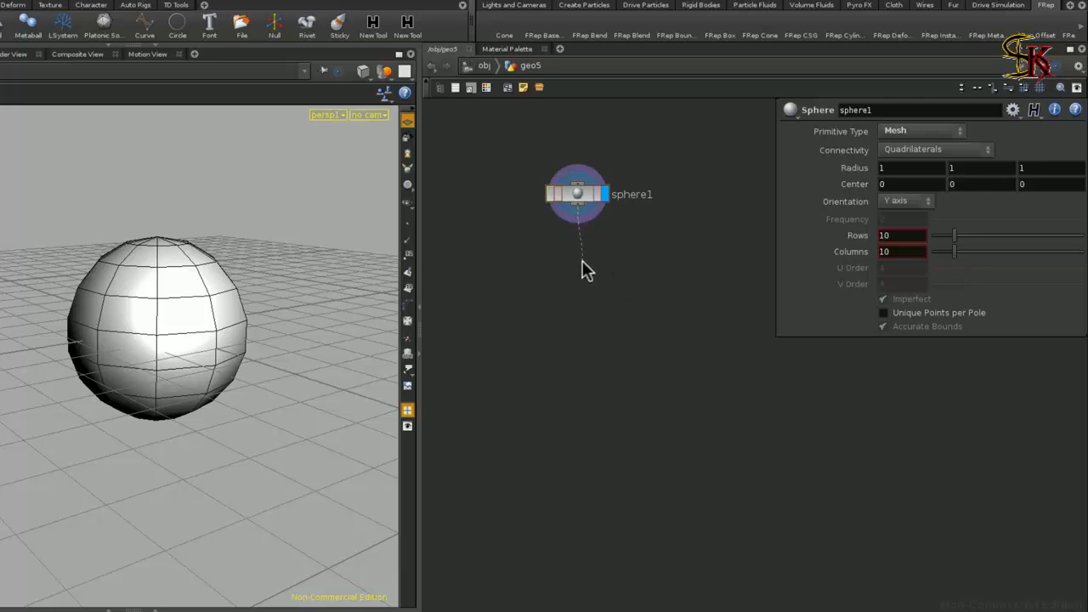
{"action": "key", "text": "Tab"}
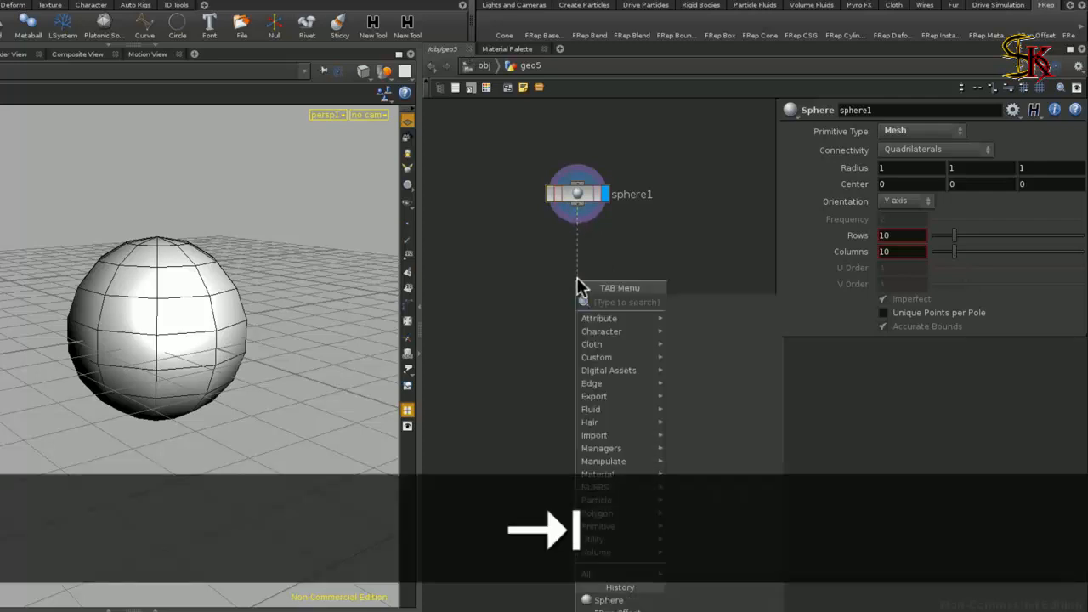
{"action": "type", "text": "frep"}
{"action": "left_click", "coordinate": [694, 302]}
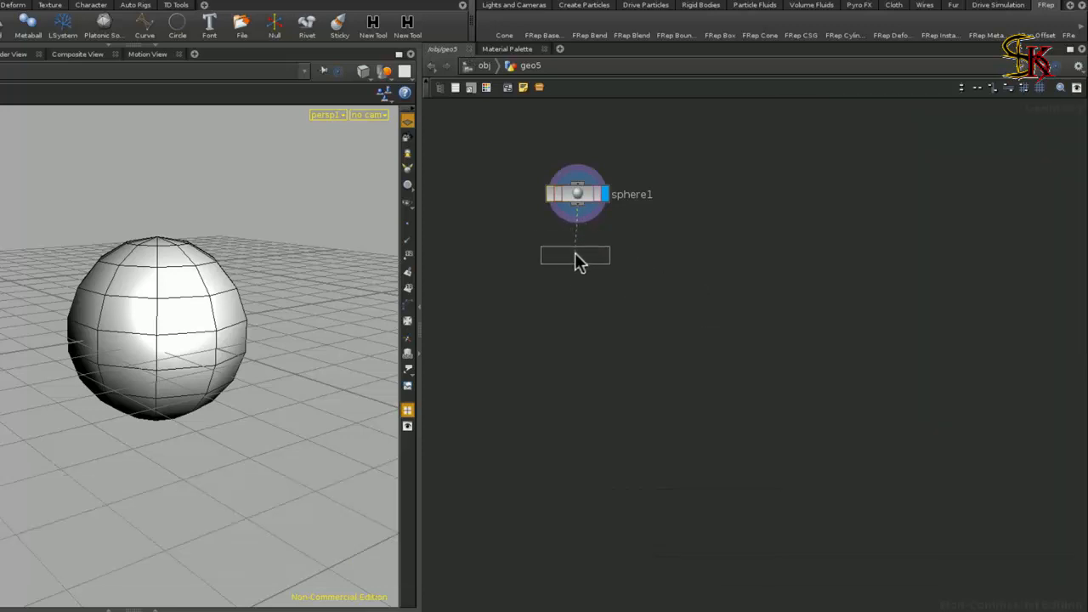
{"action": "left_click", "coordinate": [576, 260]}
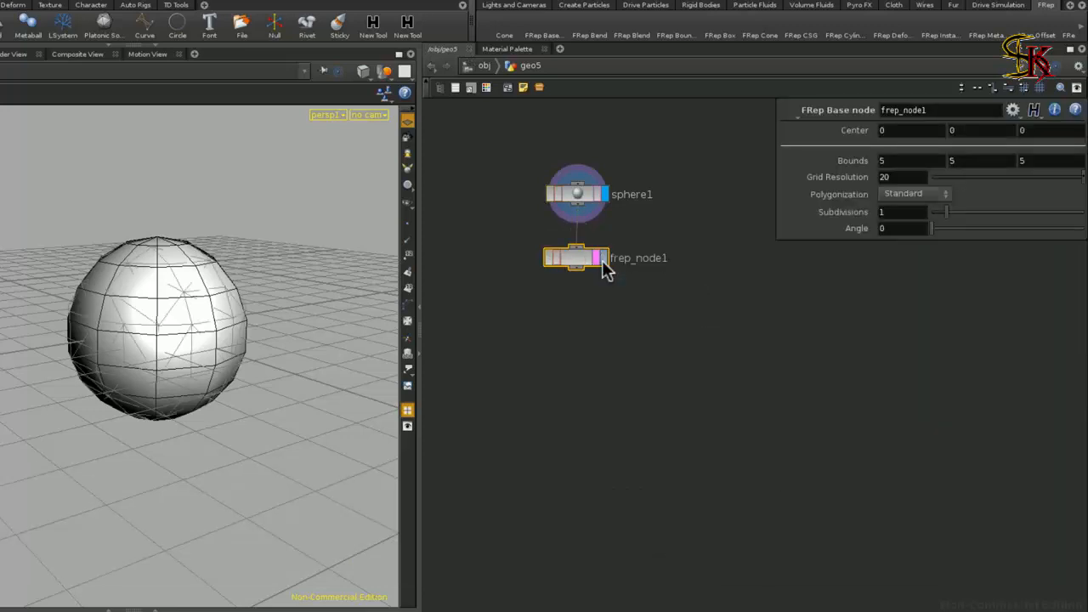
{"action": "left_click", "coordinate": [604, 258]}
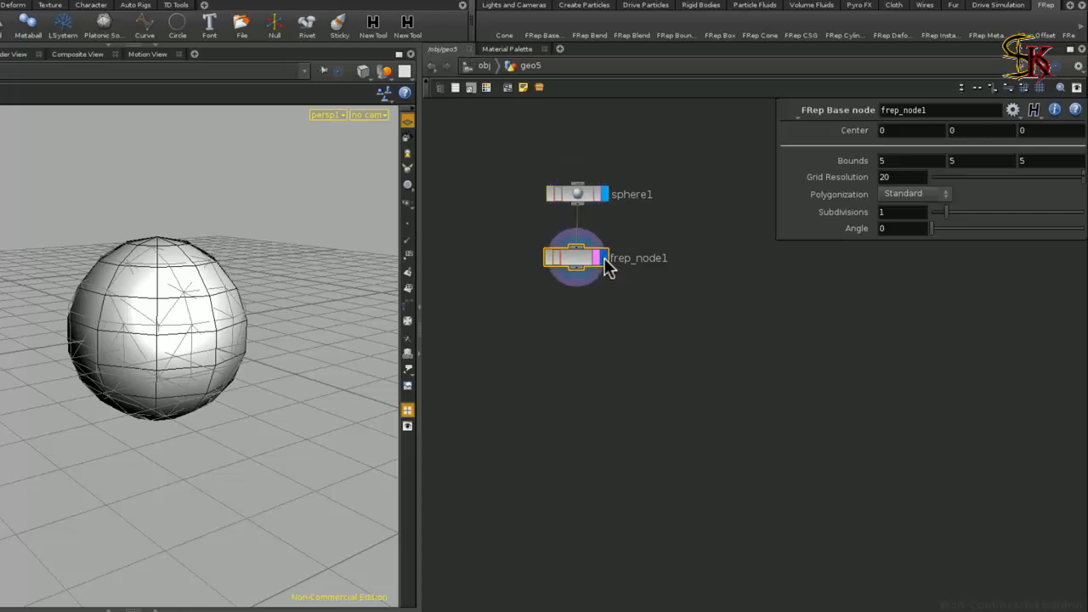
{"action": "scroll", "coordinate": [273, 333], "scroll_direction": "down", "scroll_amount": 5}
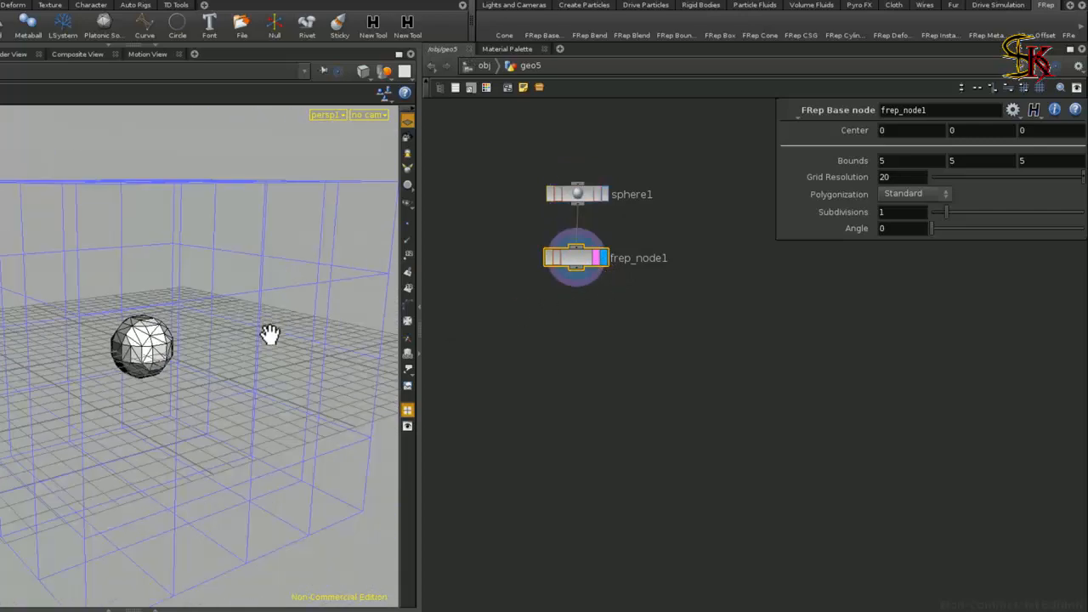
{"action": "scroll", "coordinate": [273, 332], "scroll_direction": "up", "scroll_amount": 5}
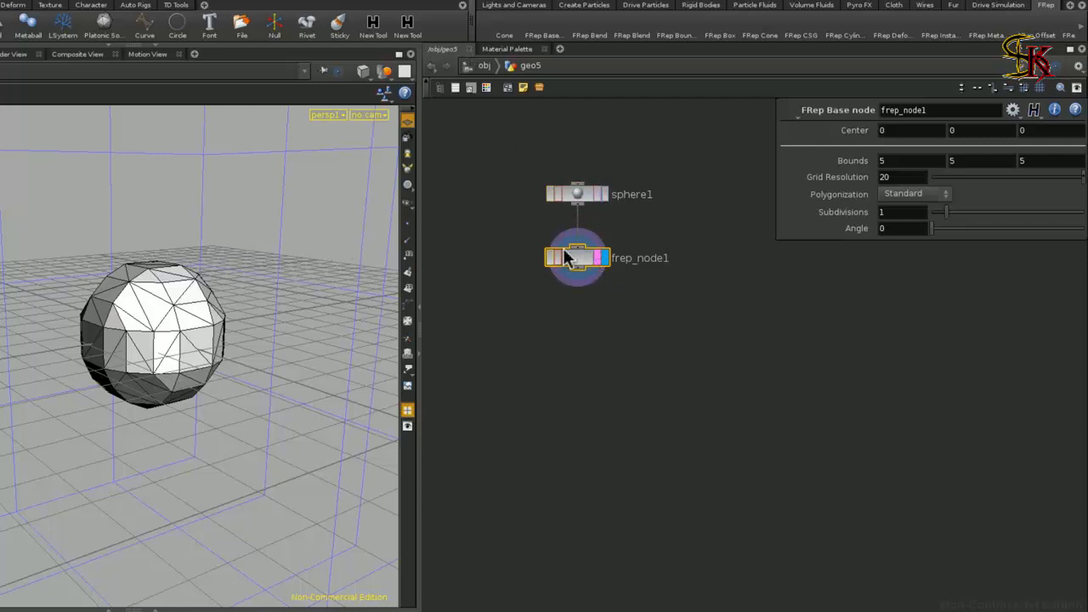
{"action": "left_click_drag", "start_coordinate": [585, 283], "coordinate": [585, 304]}
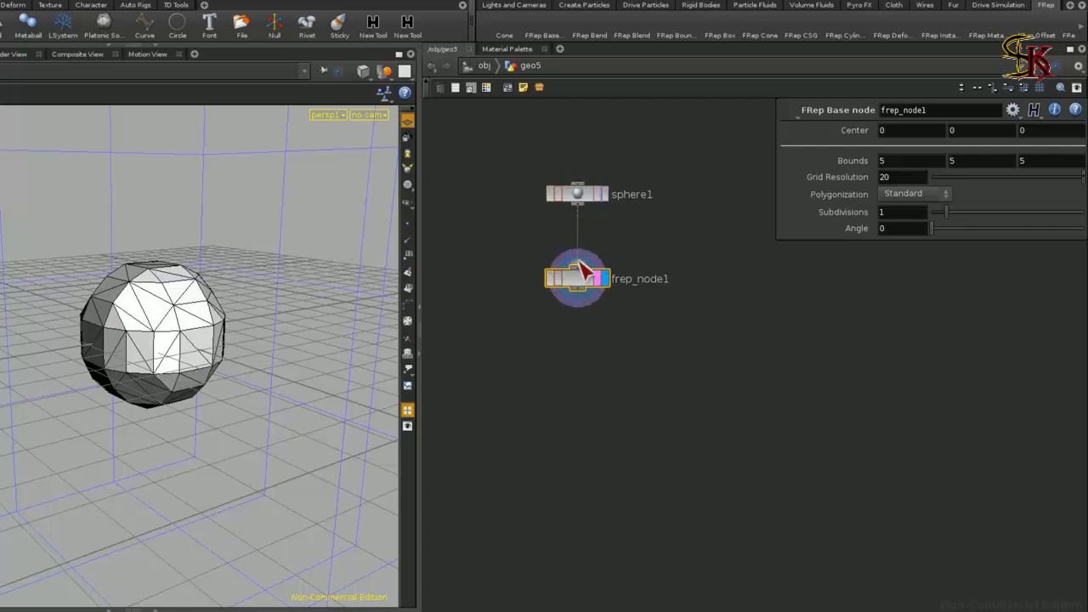
- Reduce the FRep Base node's bounds to 1.6 on all three axes
{"action": "left_click", "coordinate": [577, 189]}
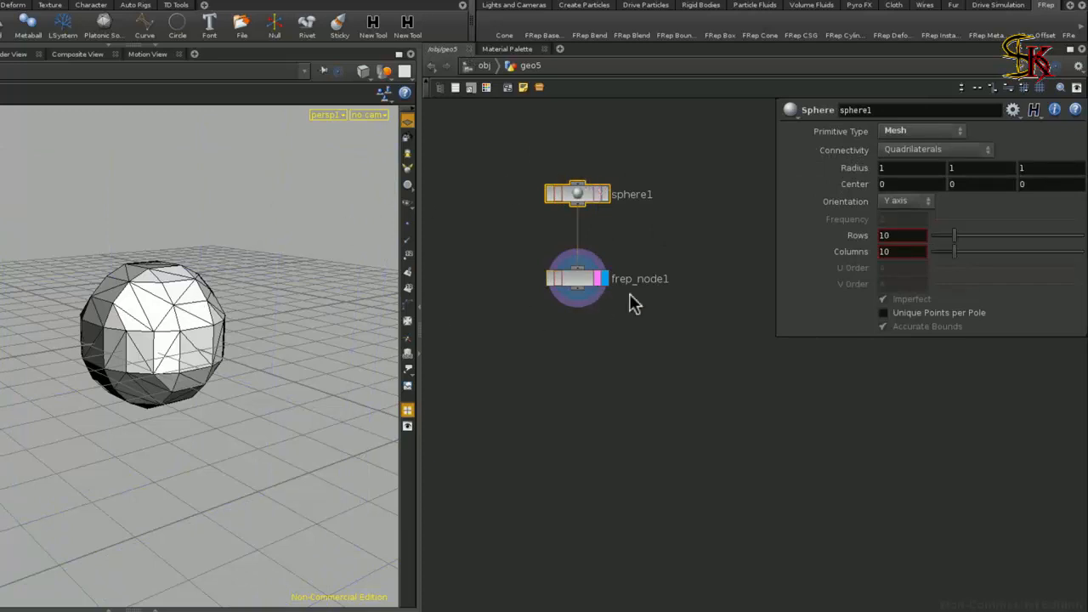
{"action": "left_click", "coordinate": [589, 281]}
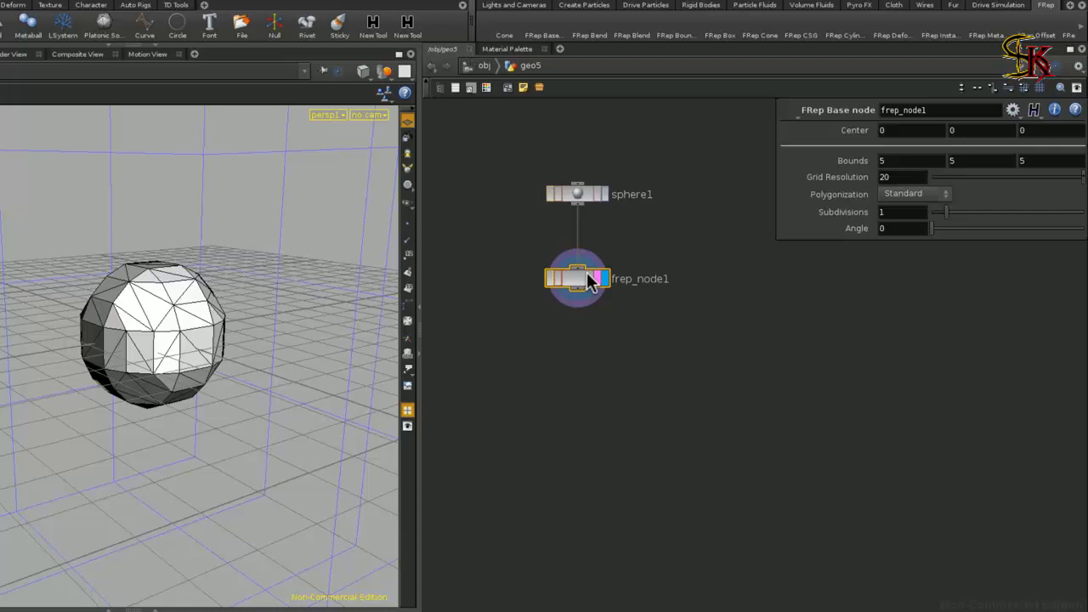
{"action": "scroll", "coordinate": [168, 355], "scroll_direction": "down", "scroll_amount": 6}
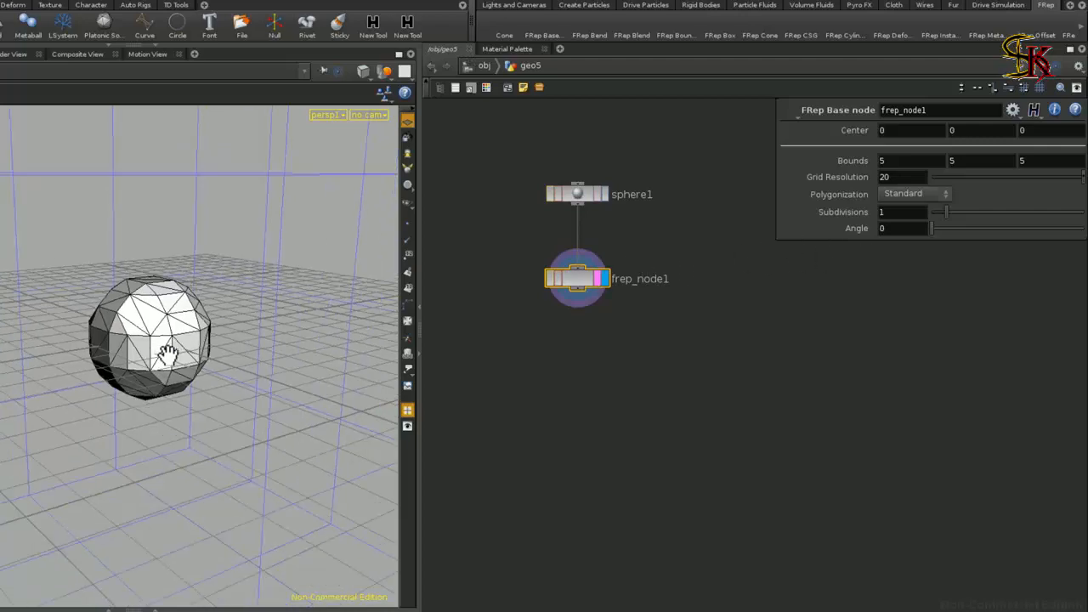
{"action": "left_click_drag", "start_coordinate": [196, 386], "coordinate": [190, 398]}
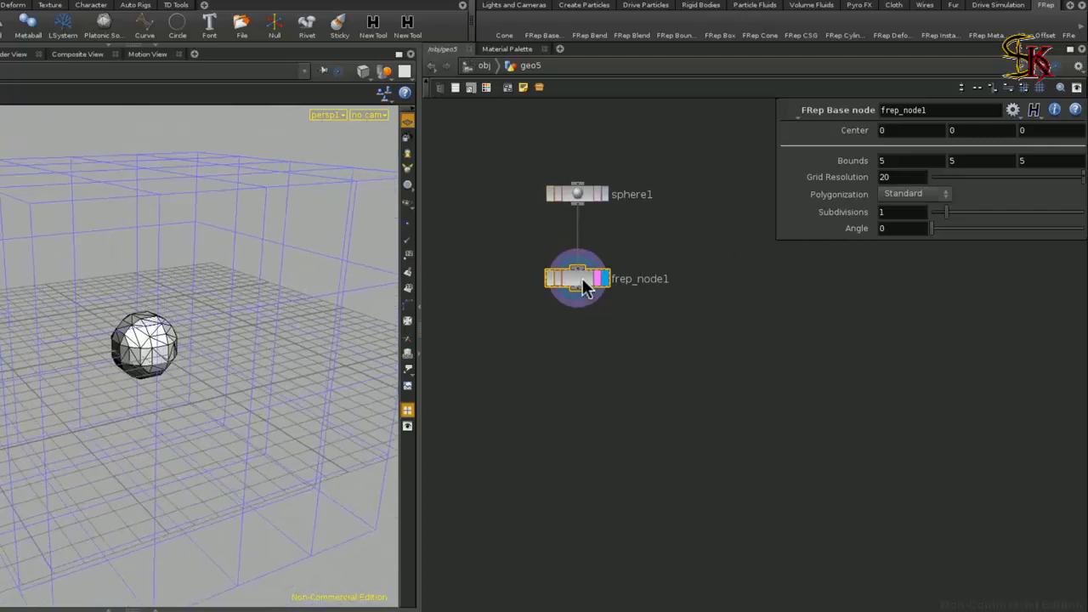
{"action": "middle_click_drag", "start_coordinate": [853, 161], "coordinate": [595, 192]}
{"action": "scroll", "coordinate": [226, 340], "scroll_direction": "up", "scroll_amount": 8}
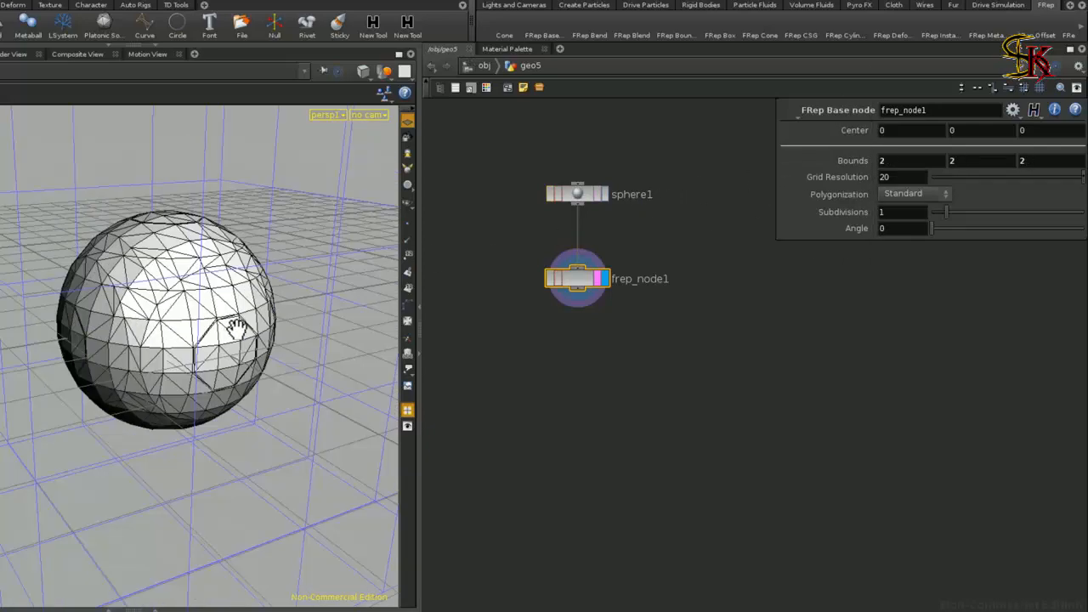
{"action": "mouse_move", "coordinate": [231, 323]}
{"action": "left_mouse_down"}
{"action": "mouse_move", "coordinate": [207, 302]}
{"action": "mouse_move", "coordinate": [219, 347]}
{"action": "mouse_move", "coordinate": [228, 342]}
{"action": "left_mouse_up"}
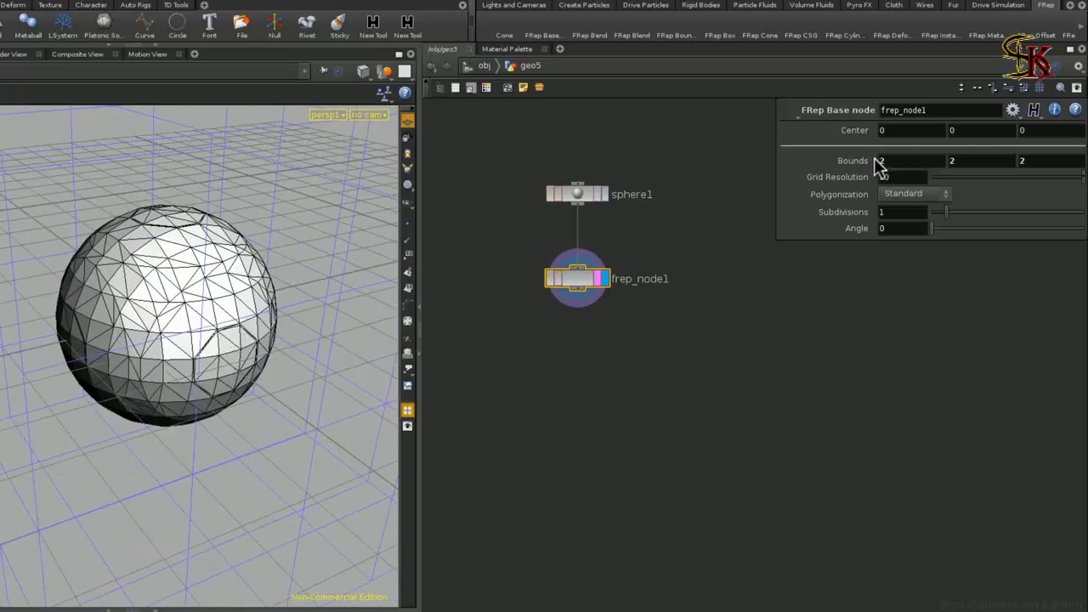
{"action": "middle_click_drag", "start_coordinate": [864, 161], "coordinate": [820, 165]}
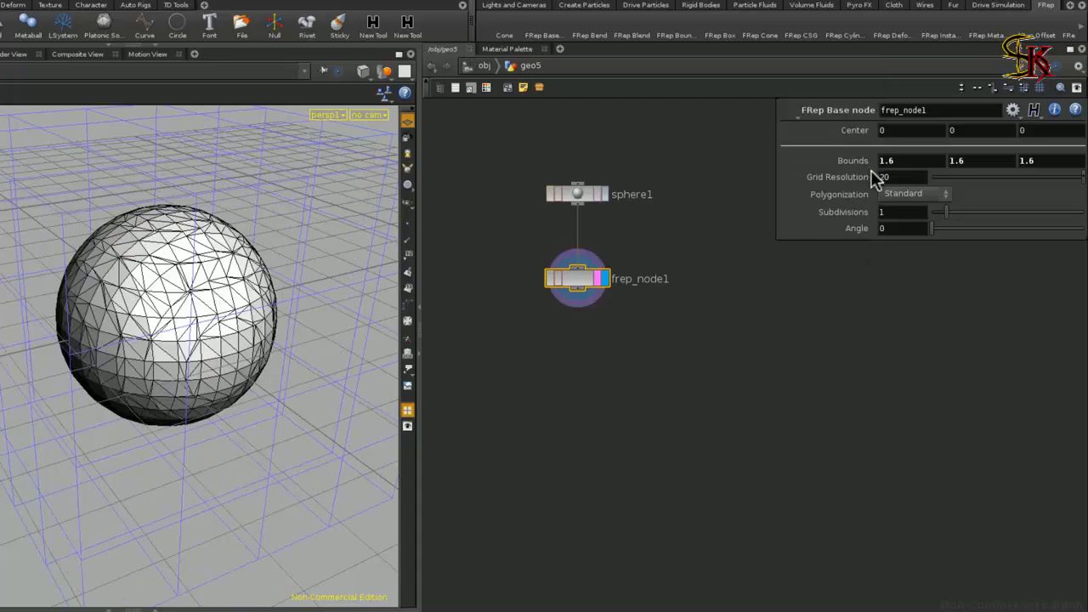
- Set the FRep Base node's grid resolution to 30
{"action": "left_click", "coordinate": [901, 178]}
{"action": "type", "text": "30"}
{"action": "key", "text": "Return"}
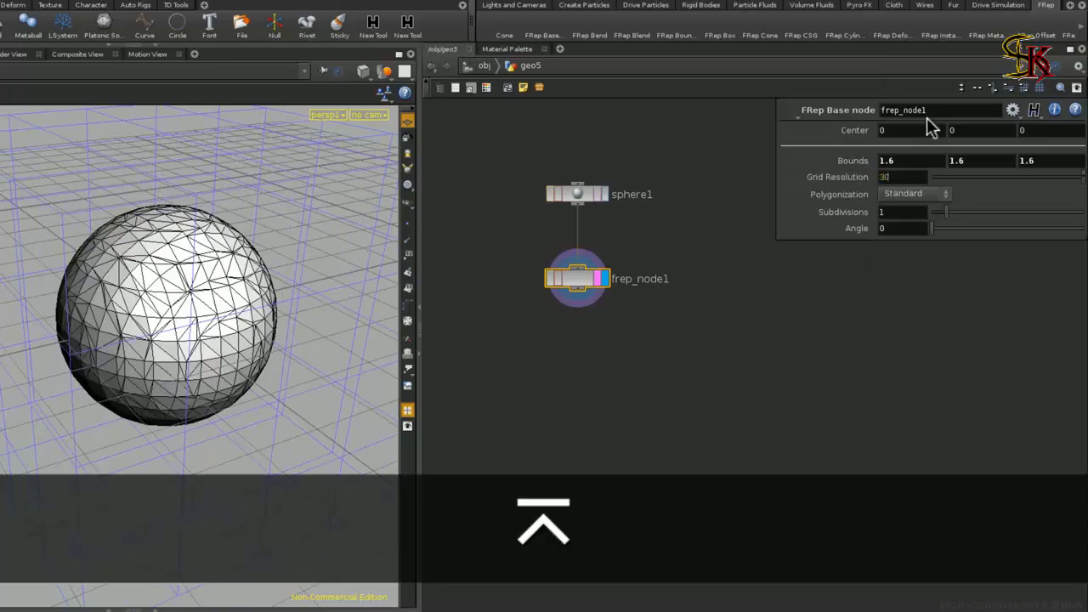
{"action": "left_click_drag", "start_coordinate": [241, 320], "coordinate": [265, 259]}
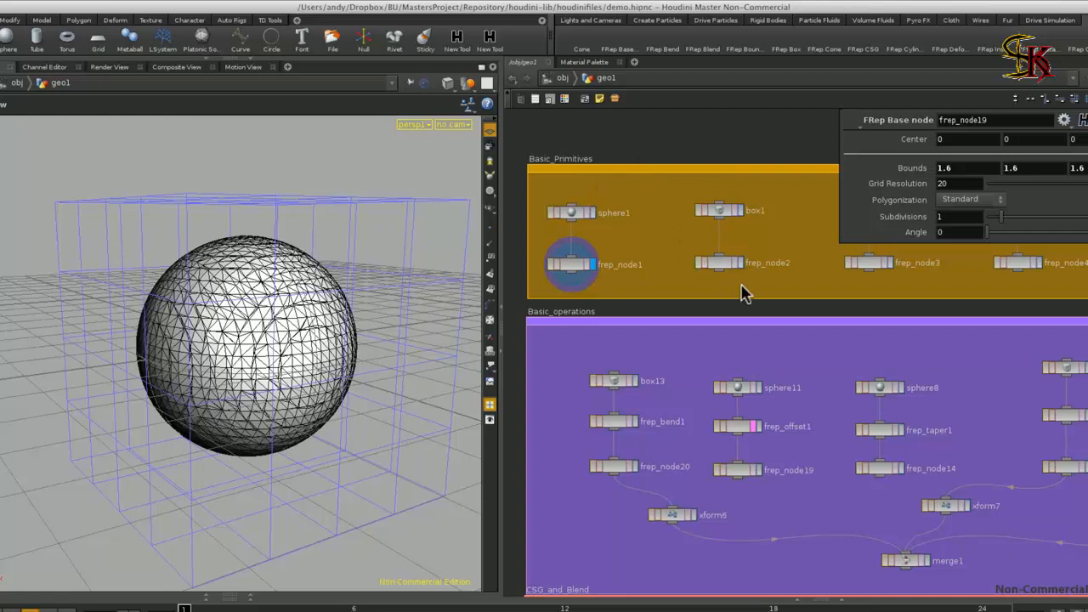
- Display in turn the FRep nodes of the box, tube, torus and cone in the Basic_Primitives section
{"action": "middle_click_drag", "start_coordinate": [753, 309], "coordinate": [719, 306]}
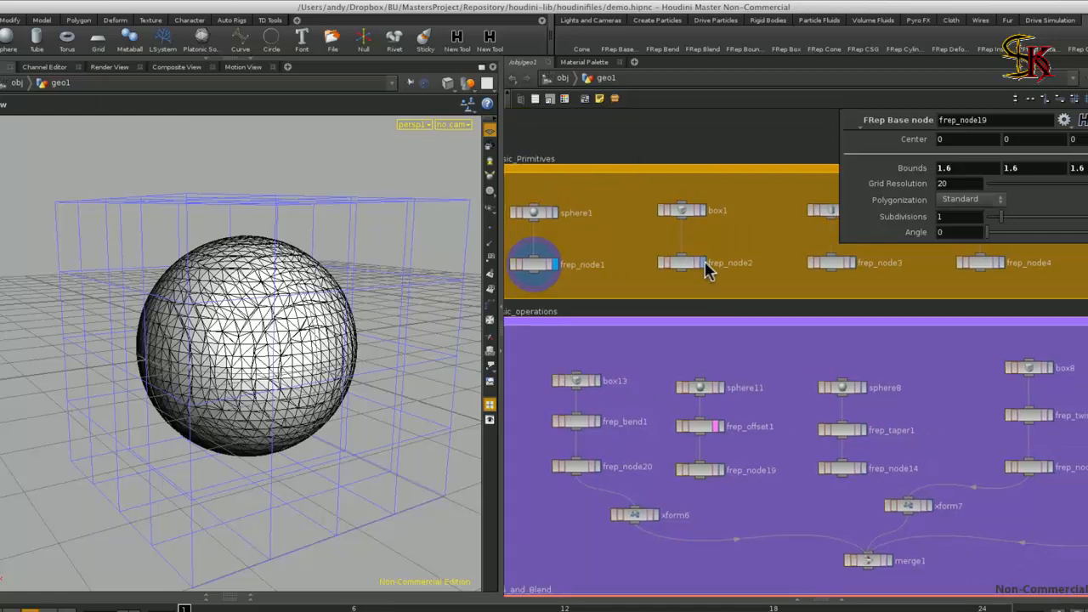
{"action": "left_click", "coordinate": [706, 264]}
{"action": "middle_click_drag", "start_coordinate": [802, 308], "coordinate": [675, 322]}
{"action": "left_click", "coordinate": [736, 278]}
{"action": "middle_click_drag", "start_coordinate": [789, 327], "coordinate": [675, 339]}
{"action": "left_click", "coordinate": [771, 290]}
{"action": "left_click", "coordinate": [772, 290]}
{"action": "middle_click_drag", "start_coordinate": [815, 336], "coordinate": [741, 352]}
{"action": "left_click", "coordinate": [850, 306]}
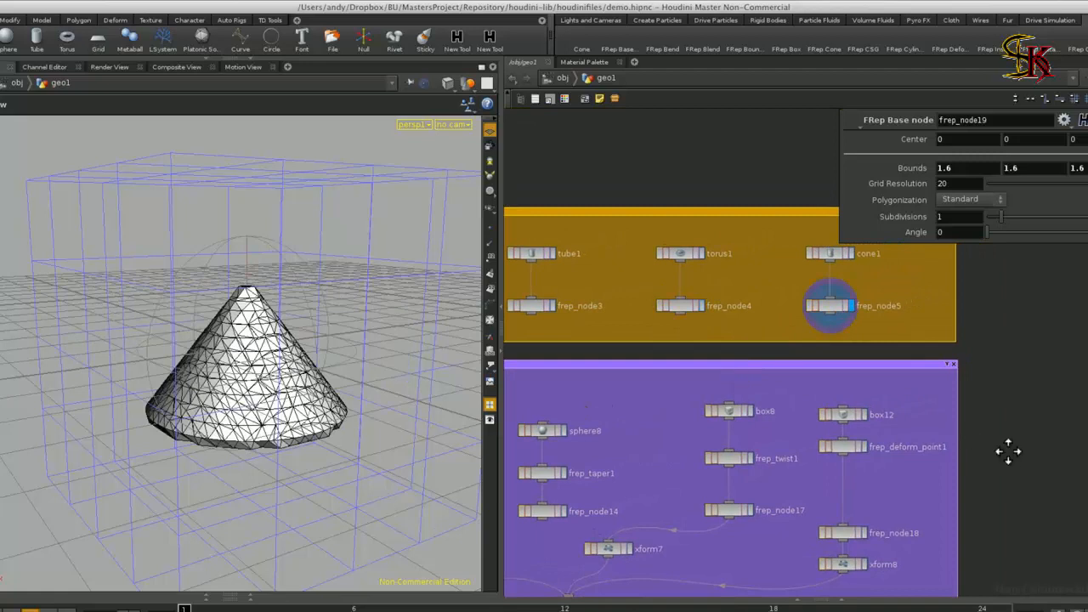
- Display the source box13 node in the Basic_operations section to examine the box before bending
{"action": "middle_click_drag", "start_coordinate": [1006, 451], "coordinate": [862, 430]}
{"action": "middle_click_drag", "start_coordinate": [614, 512], "coordinate": [796, 416]}
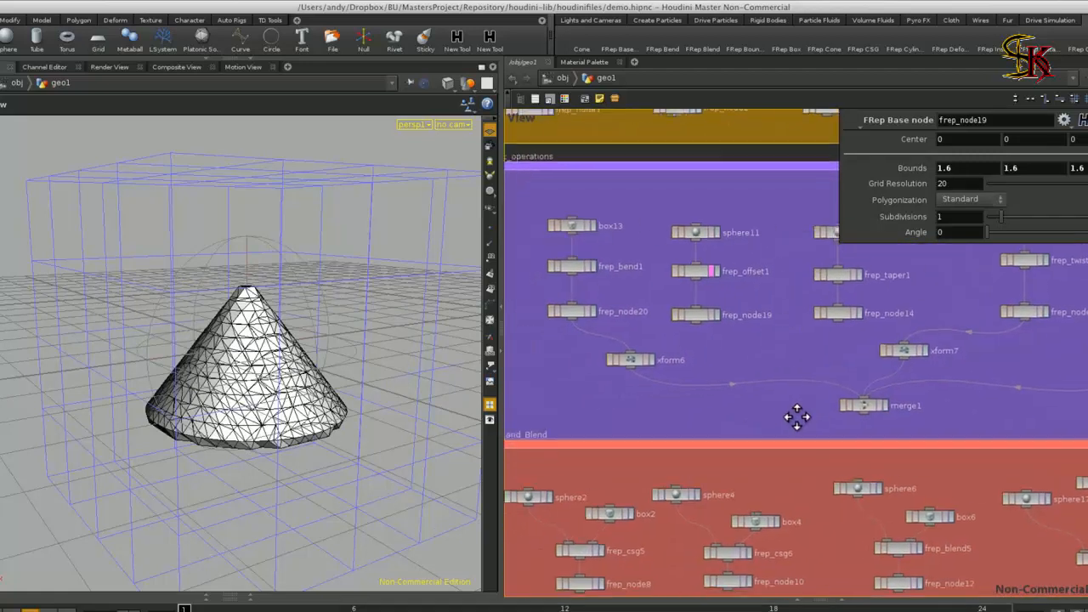
{"action": "middle_click_drag", "start_coordinate": [651, 428], "coordinate": [678, 457]}
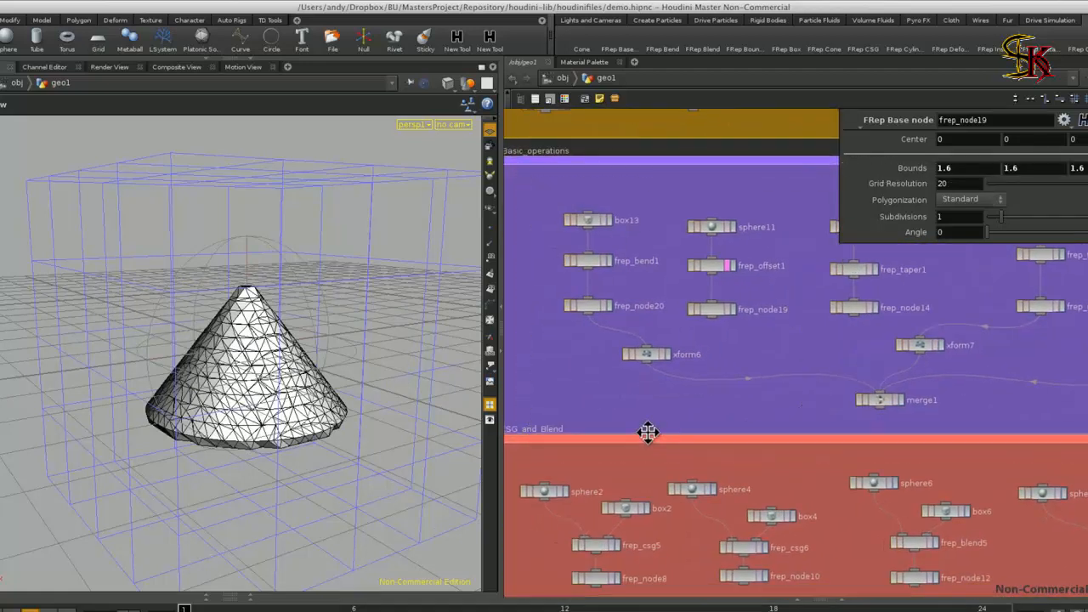
{"action": "middle_click_drag", "start_coordinate": [589, 153], "coordinate": [647, 145]}
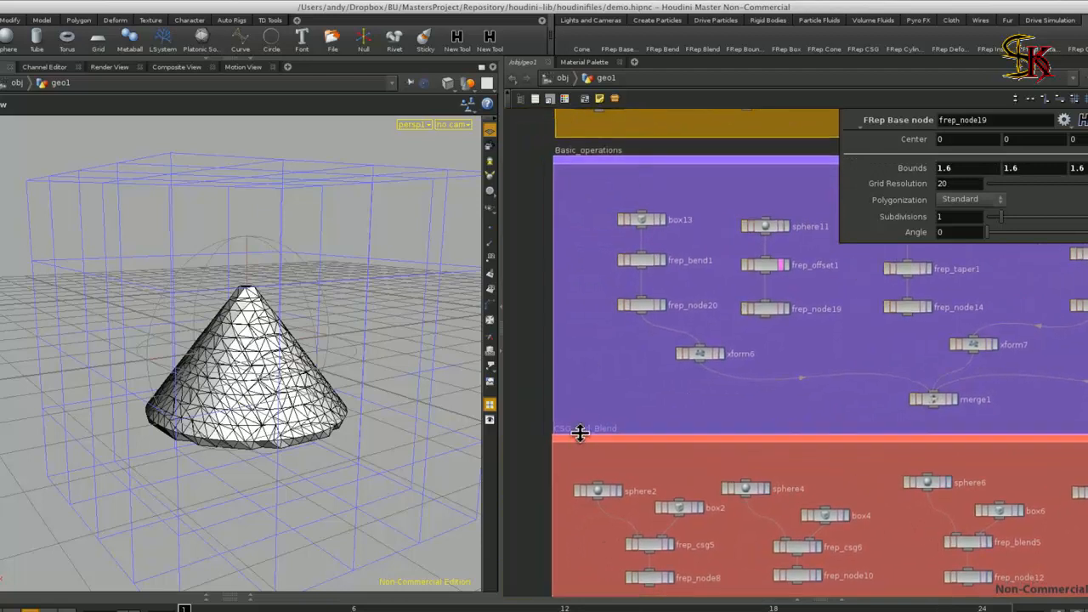
{"action": "middle_click_drag", "start_coordinate": [510, 267], "coordinate": [515, 285]}
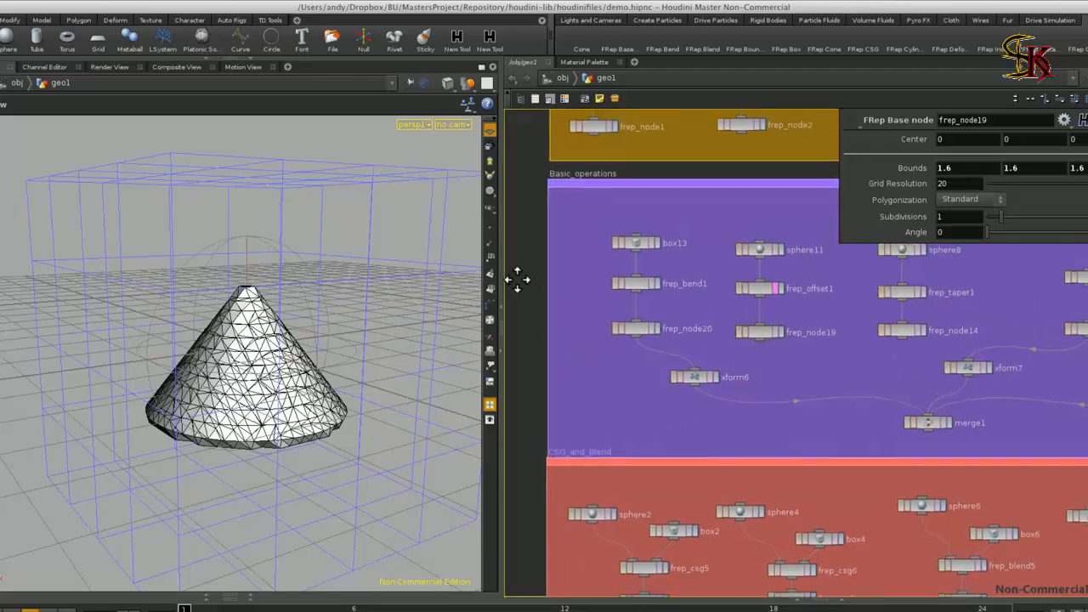
{"action": "left_click", "coordinate": [656, 243]}
{"action": "scroll", "coordinate": [287, 340], "scroll_direction": "down", "scroll_amount": 3}
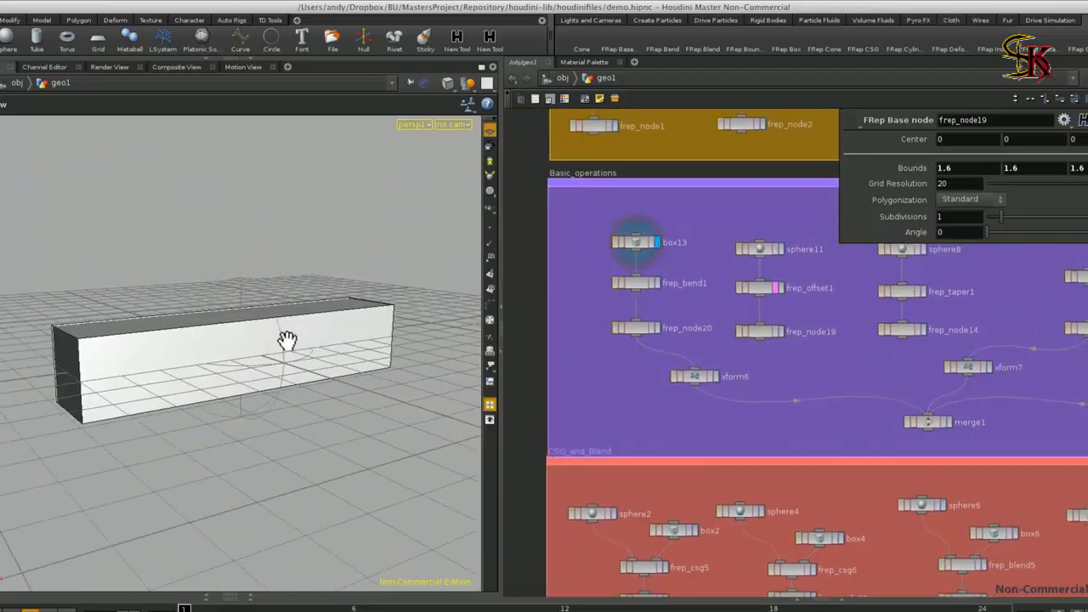
- Display frep_node20 to examine the bent box, and template box13 for comparison
{"action": "left_click", "coordinate": [657, 327]}
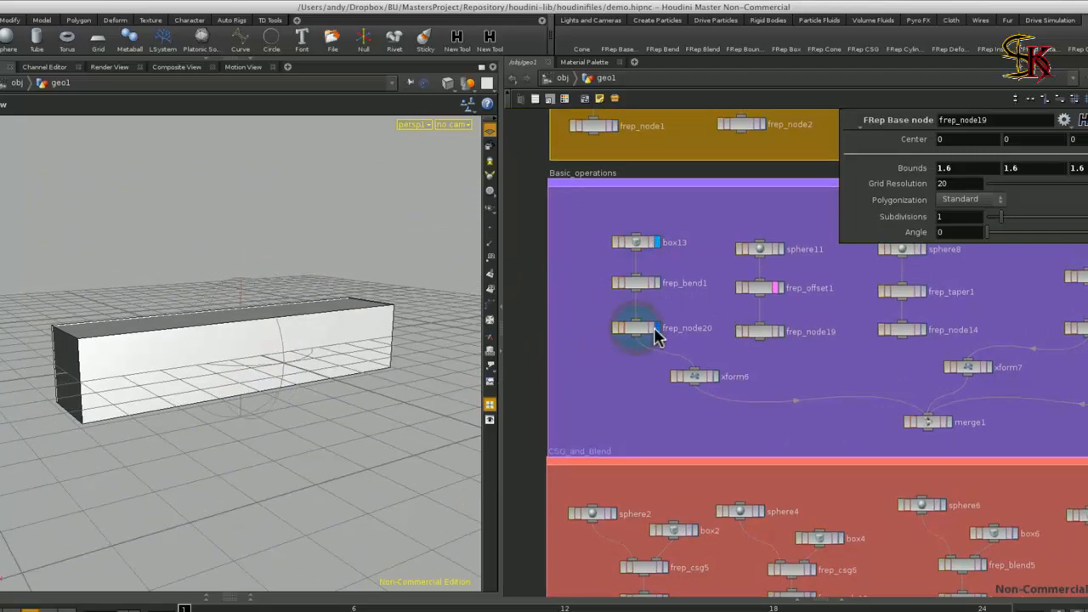
{"action": "left_click_drag", "start_coordinate": [268, 375], "coordinate": [330, 352]}
{"action": "left_click", "coordinate": [652, 242]}
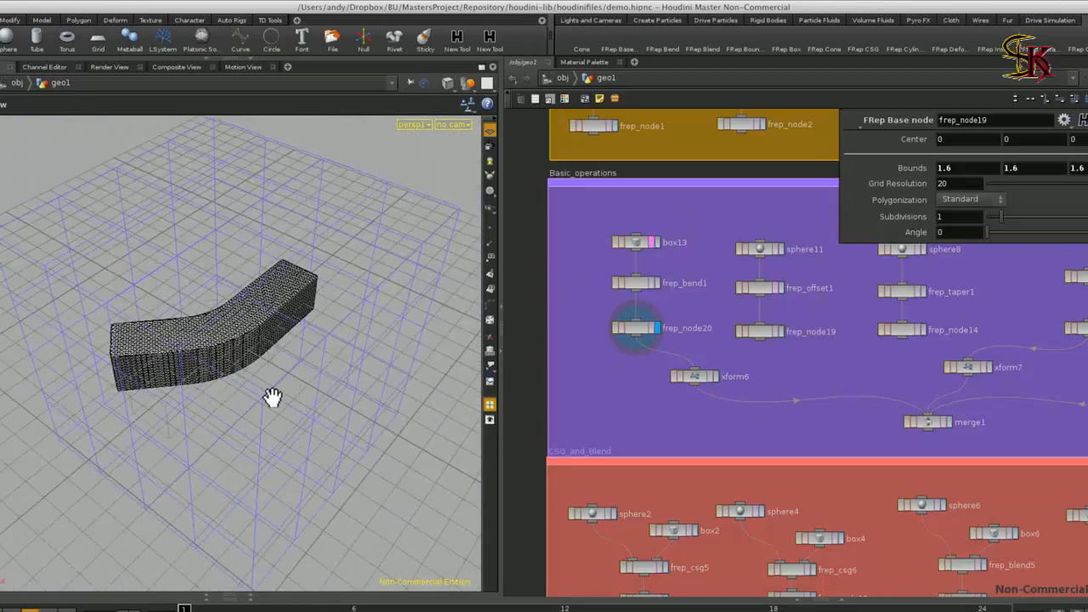
- Examine the bent box up close and show the parameters of frep_bend1
{"action": "scroll", "coordinate": [272, 396], "scroll_direction": "up", "scroll_amount": 5}
{"action": "left_click_drag", "start_coordinate": [260, 419], "coordinate": [143, 377]}
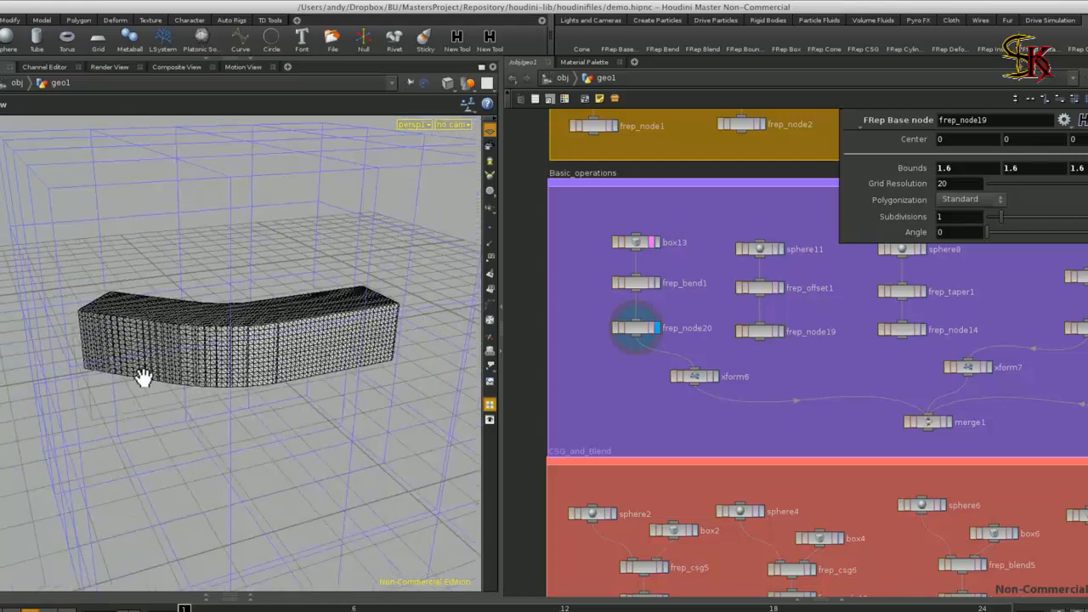
{"action": "left_click", "coordinate": [636, 284]}
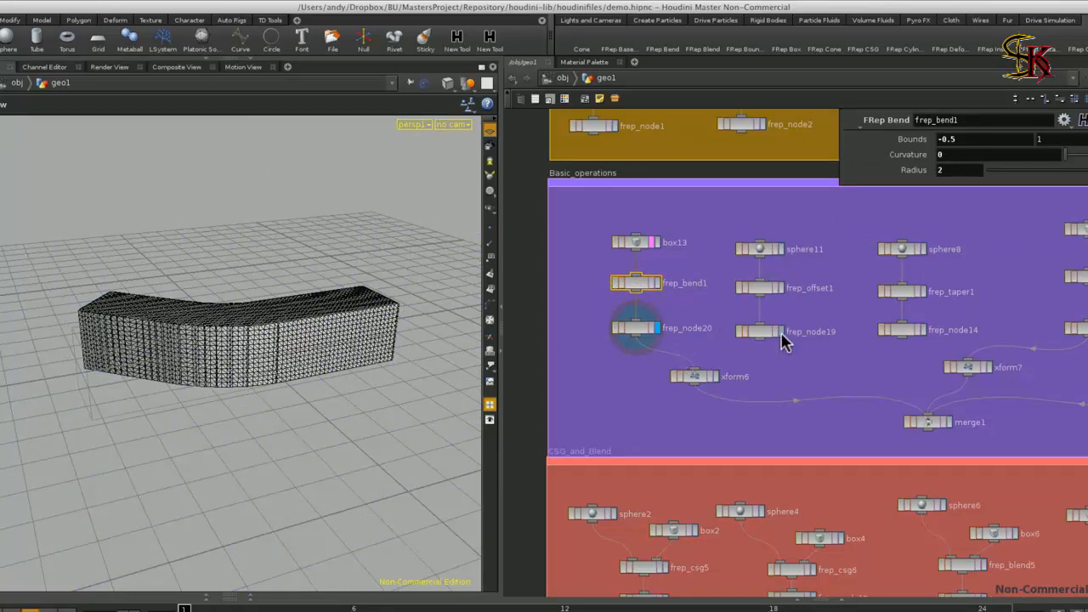
- Display frep_node17 in the Basic_operations section to examine the twisted box
{"action": "middle_click_drag", "start_coordinate": [918, 337], "coordinate": [651, 379]}
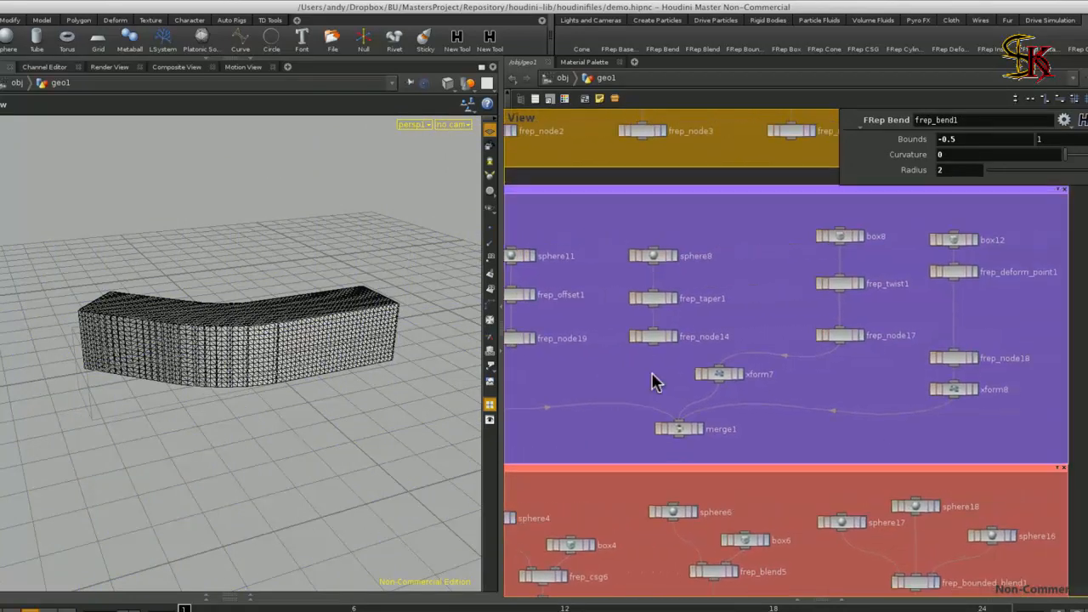
{"action": "left_click", "coordinate": [861, 336]}
{"action": "mouse_move", "coordinate": [292, 323]}
{"action": "left_mouse_down"}
{"action": "mouse_move", "coordinate": [298, 371]}
{"action": "mouse_move", "coordinate": [284, 341]}
{"action": "left_mouse_up"}
{"action": "middle_click_drag", "start_coordinate": [529, 381], "coordinate": [499, 375]}
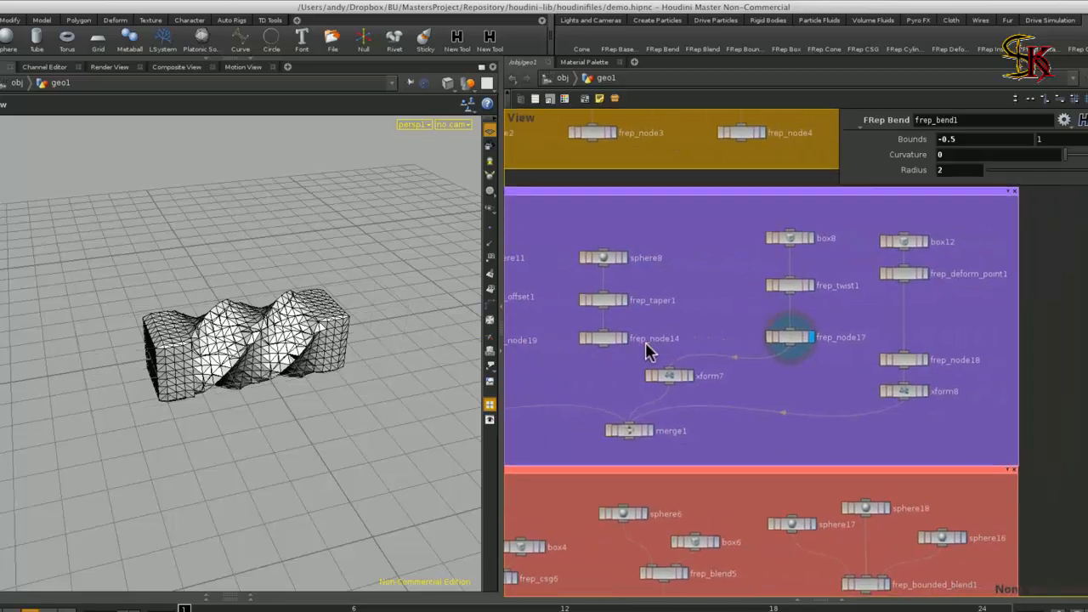
- Display frep_node18 to examine the box deformed by frep_deform_point1
{"action": "left_click", "coordinate": [924, 358]}
{"action": "scroll", "coordinate": [322, 368], "scroll_direction": "up", "scroll_amount": 4}
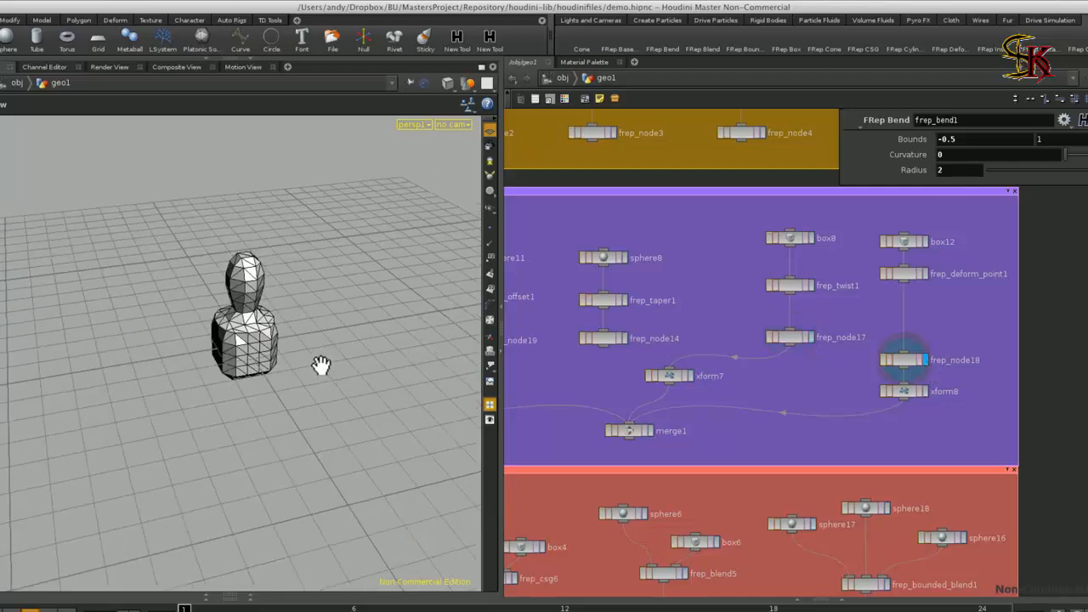
{"action": "left_click_drag", "start_coordinate": [324, 375], "coordinate": [329, 345]}
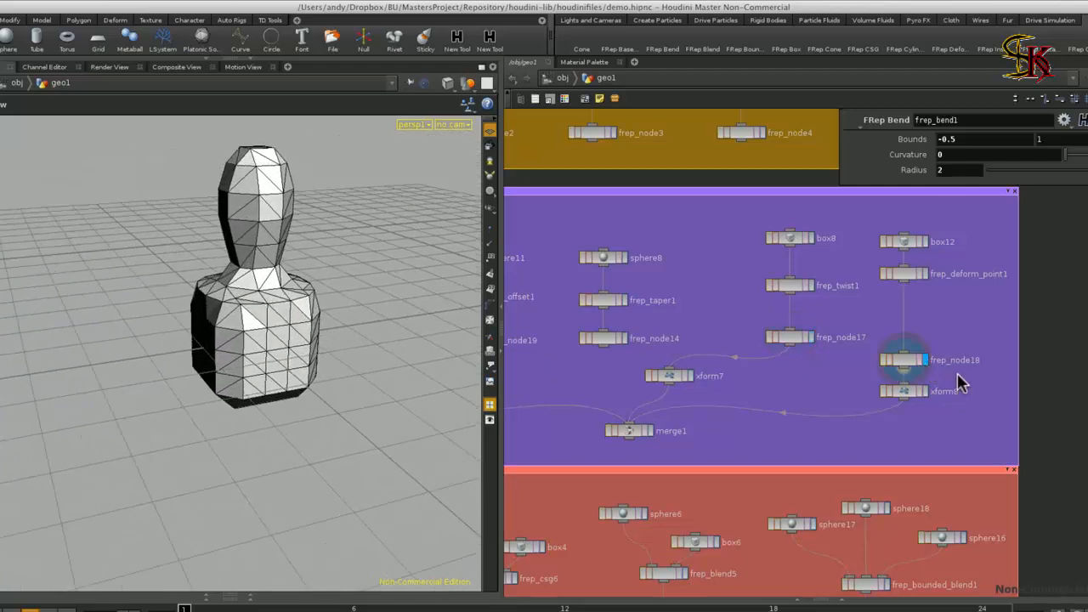
- Set the polygonization of frep_node18 to Analytic and inspect the refined mesh
{"action": "left_click", "coordinate": [919, 366]}
{"action": "left_click", "coordinate": [962, 200]}
{"action": "left_click", "coordinate": [964, 204]}
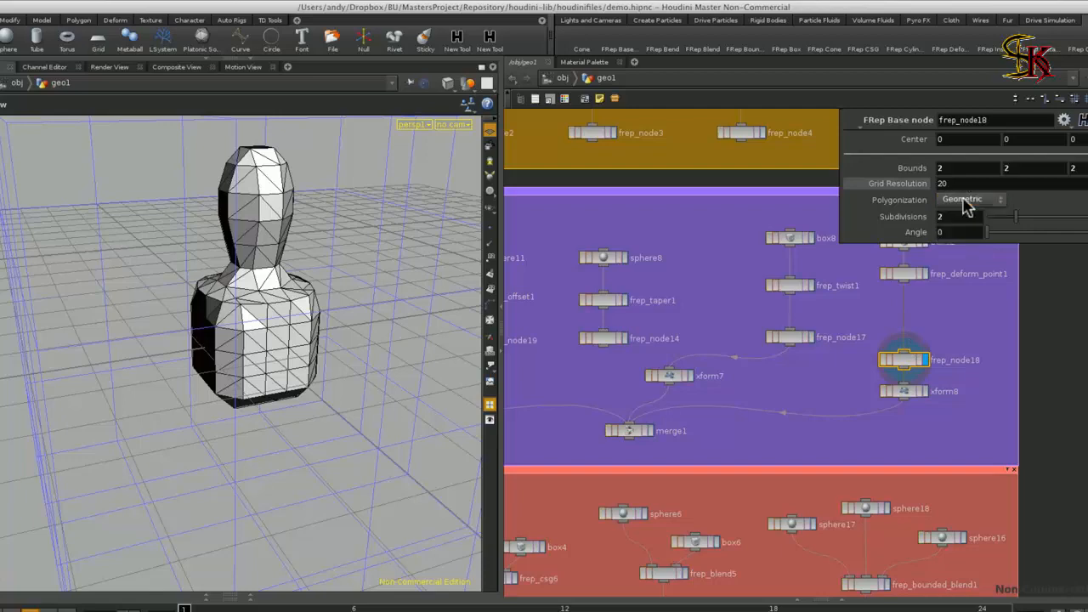
{"action": "left_click", "coordinate": [964, 202]}
{"action": "left_click", "coordinate": [961, 238]}
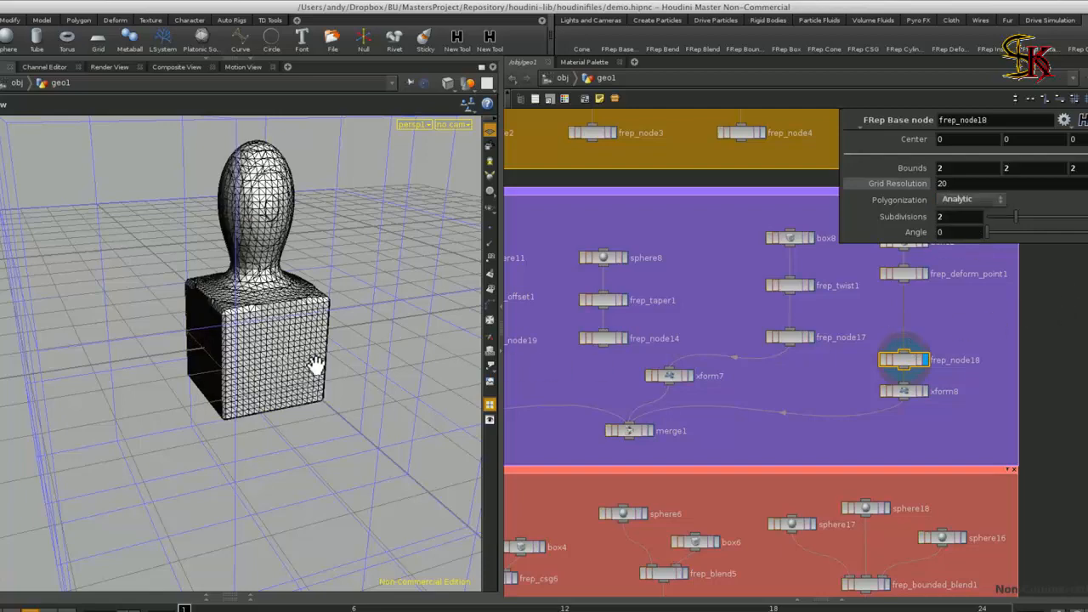
{"action": "left_click_drag", "start_coordinate": [316, 364], "coordinate": [324, 372]}
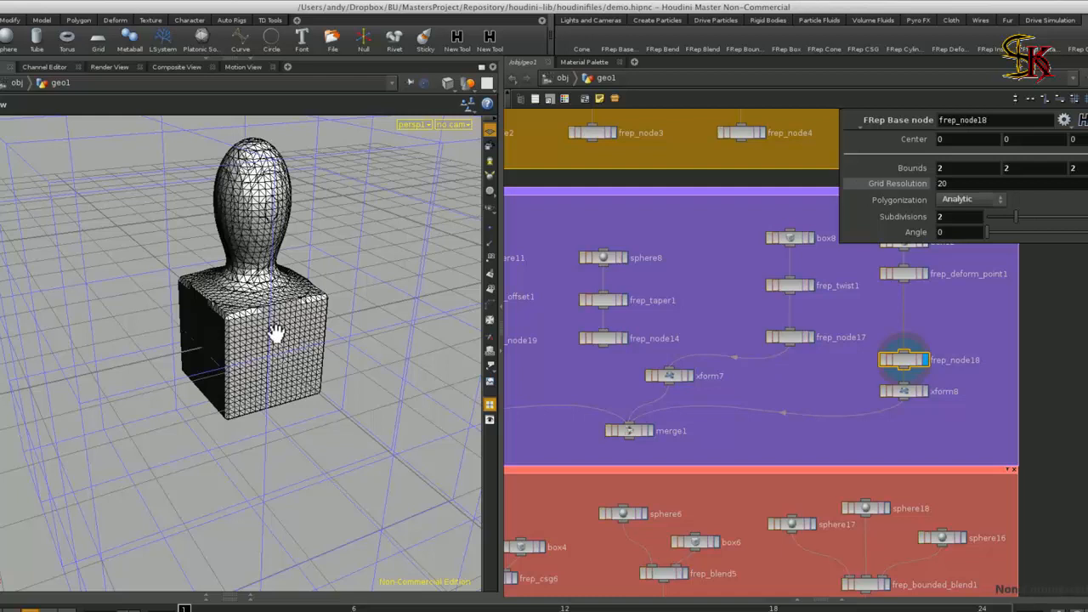
- Display frep_deform_point1 against the templated frep_node18 result and raise the deform target point's Y value
{"action": "left_click", "coordinate": [906, 275]}
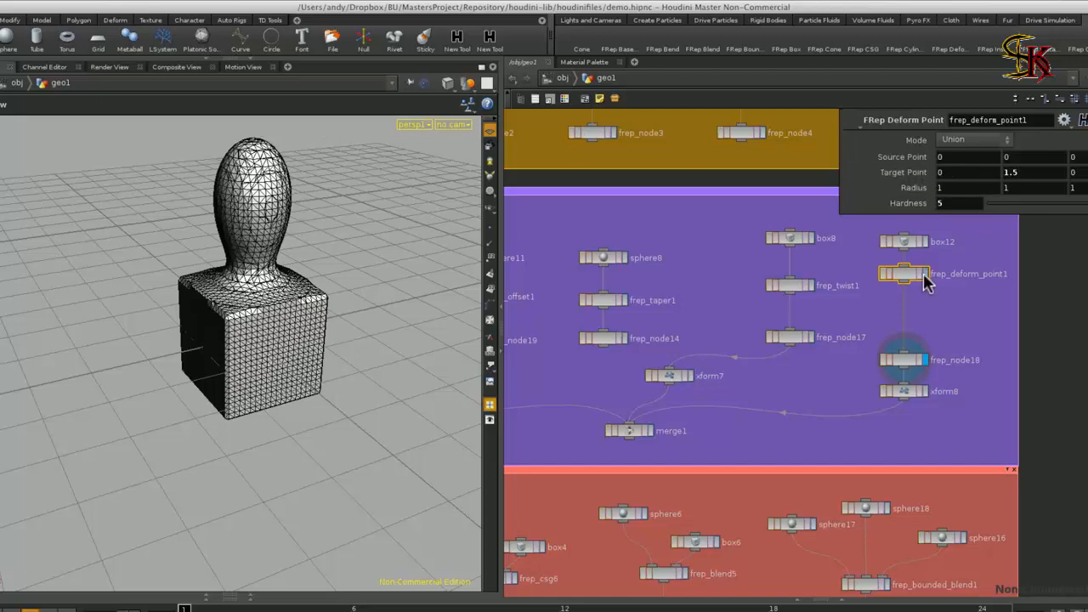
{"action": "left_click", "coordinate": [924, 274]}
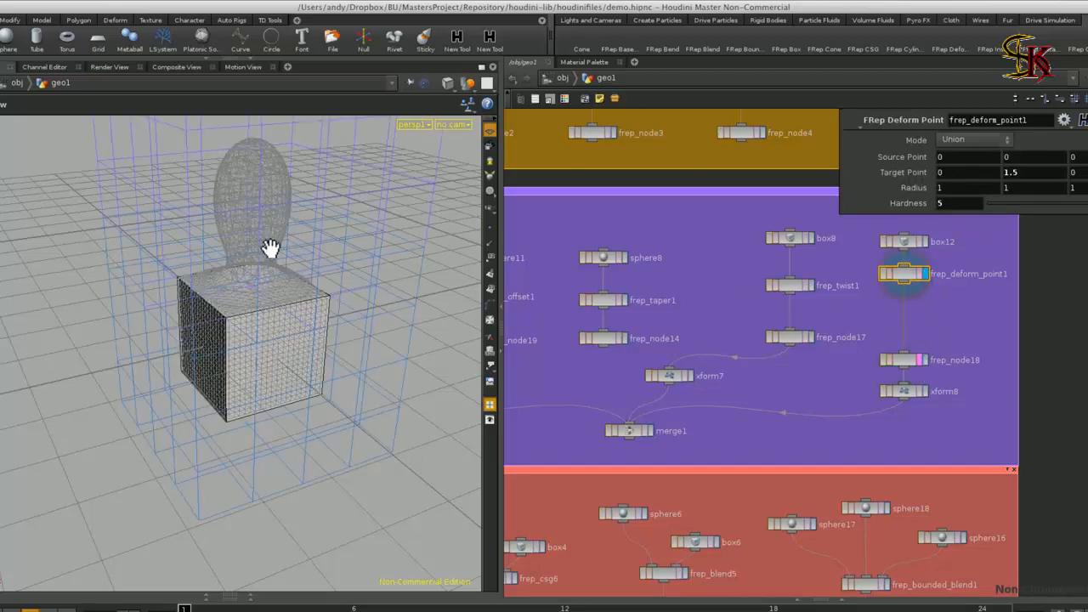
{"action": "middle_click_drag", "start_coordinate": [297, 260], "coordinate": [345, 364]}
{"action": "scroll", "coordinate": [345, 363], "scroll_direction": "down", "scroll_amount": 5}
{"action": "left_click_drag", "start_coordinate": [333, 395], "coordinate": [332, 363]}
{"action": "middle_click_drag", "start_coordinate": [1016, 180], "coordinate": [1002, 197]}
{"action": "mouse_move", "coordinate": [995, 198]}
{"action": "middle_mouse_down"}
{"action": "mouse_move", "coordinate": [964, 207]}
{"action": "mouse_move", "coordinate": [980, 211]}
{"action": "middle_mouse_up"}
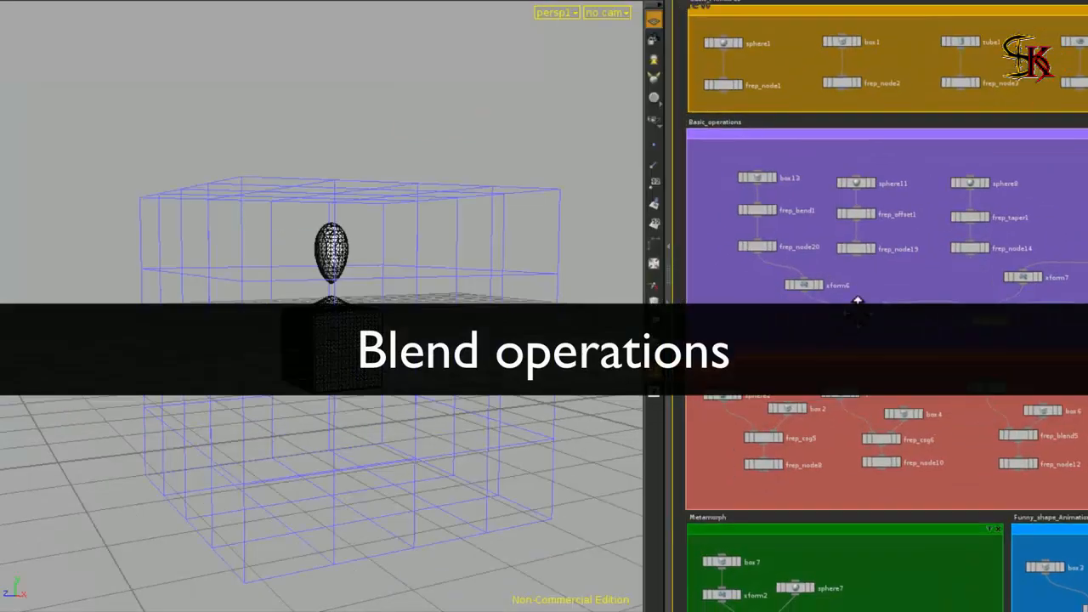
- Display in turn the source nodes sphere2 and box2 in the CSG_and_Blend section
{"action": "scroll", "coordinate": [888, 247], "scroll_direction": "up", "scroll_amount": 3}
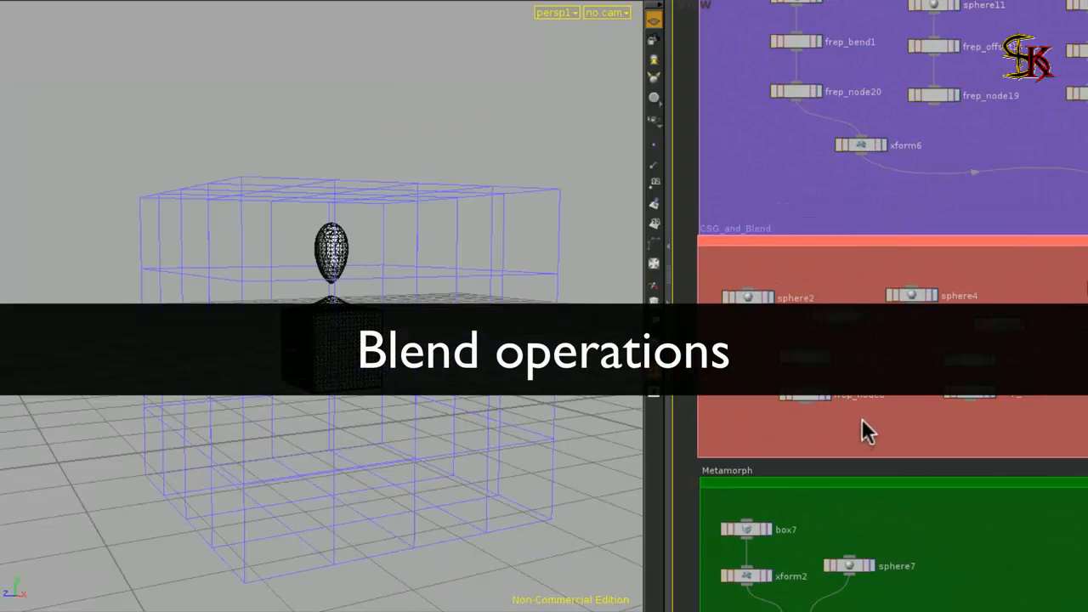
{"action": "middle_click_drag", "start_coordinate": [861, 418], "coordinate": [872, 407]}
{"action": "left_click", "coordinate": [764, 226]}
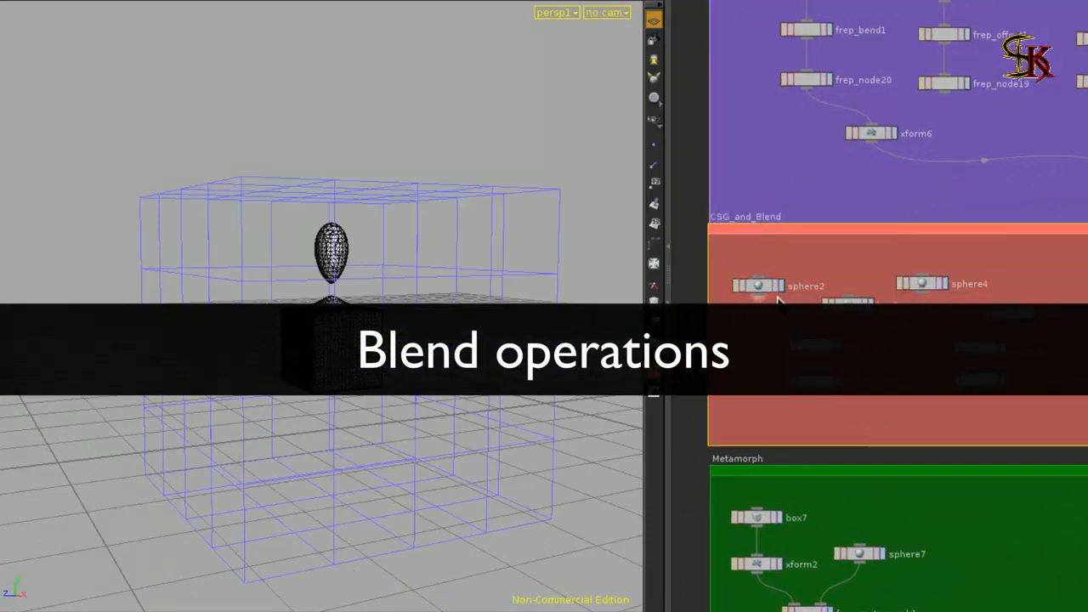
{"action": "left_click", "coordinate": [785, 289]}
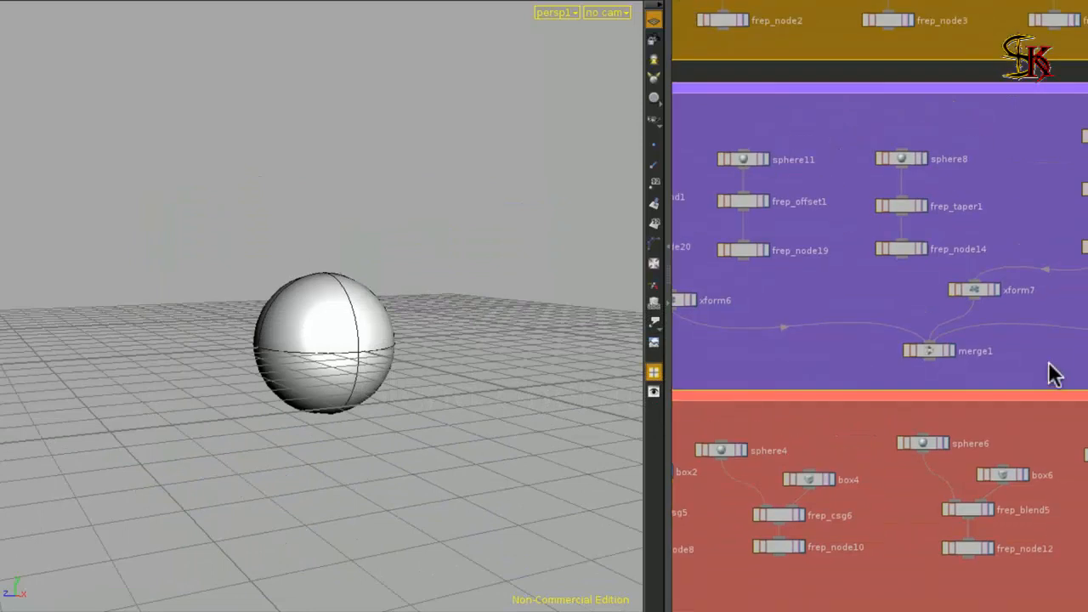
{"action": "middle_click_drag", "start_coordinate": [1005, 382], "coordinate": [1087, 206]}
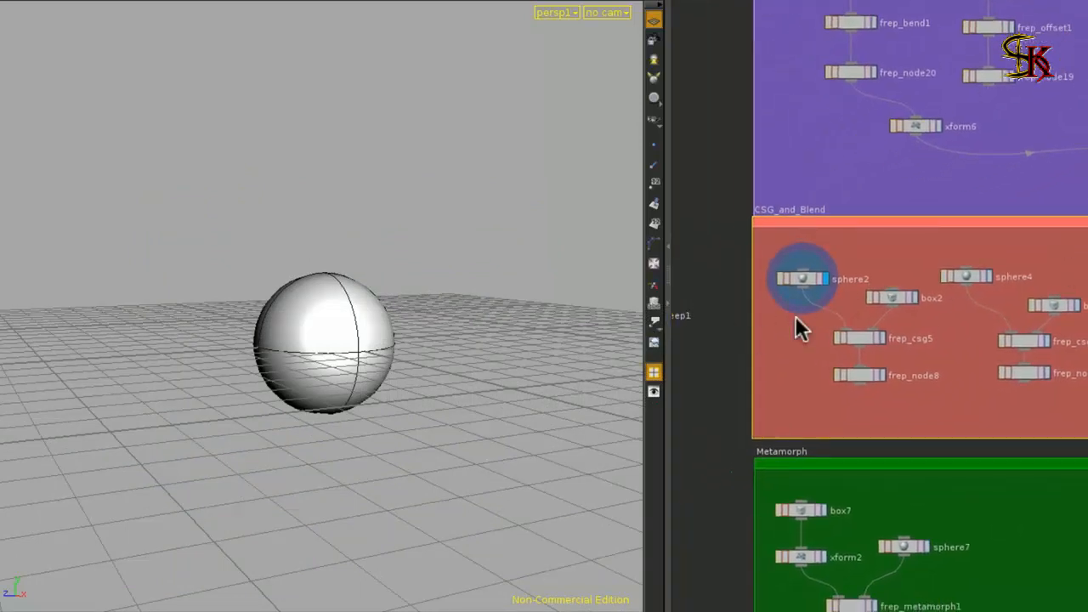
{"action": "left_click", "coordinate": [913, 298]}
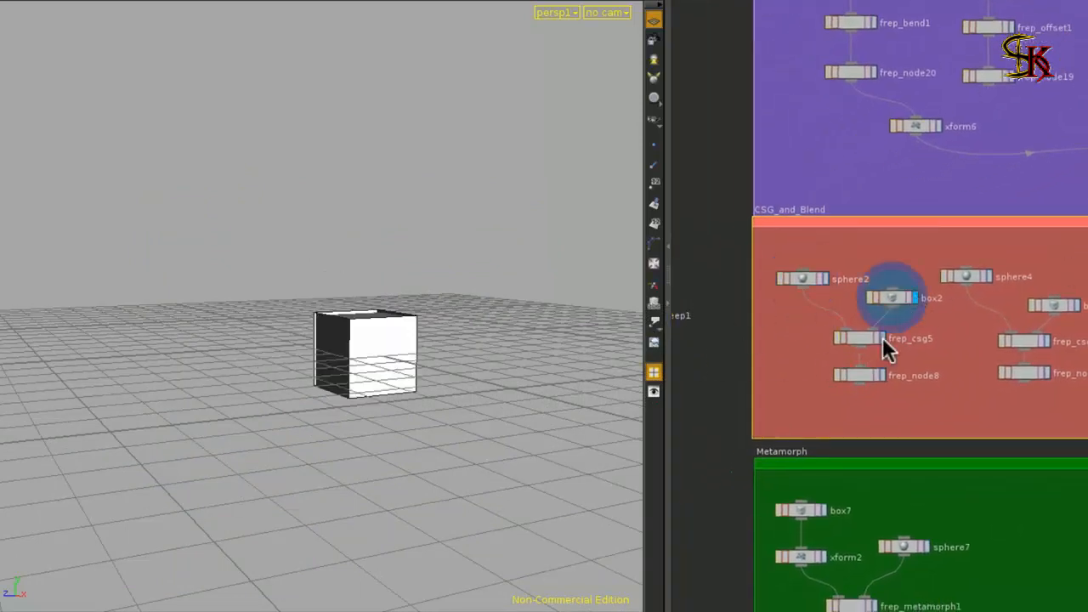
- Display frep_csg5 to examine how the sphere and box overlap as its inputs
{"action": "left_click", "coordinate": [882, 338]}
{"action": "left_click_drag", "start_coordinate": [397, 371], "coordinate": [454, 360]}
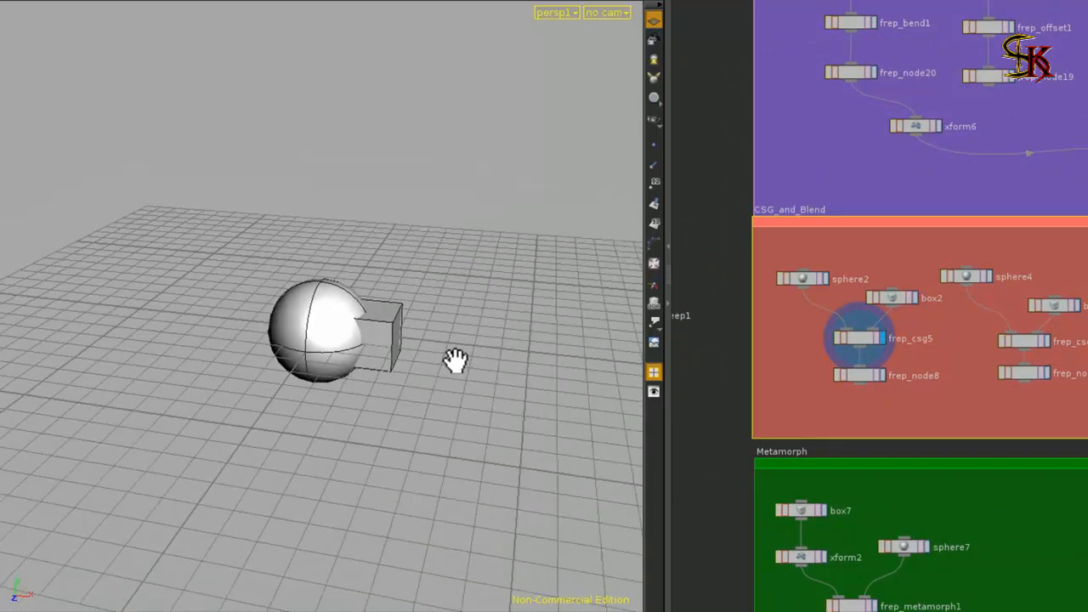
{"action": "scroll", "coordinate": [455, 359], "scroll_direction": "up", "scroll_amount": 5}
- Review the available CSG operations of frep_csg5, keeping Union selected
{"action": "left_click", "coordinate": [865, 338]}
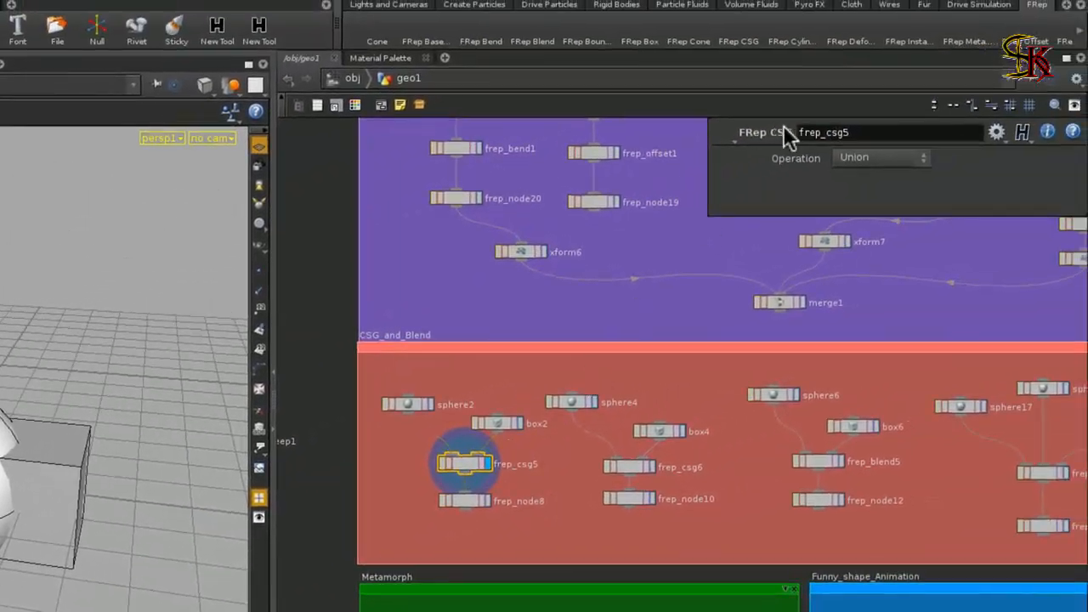
{"action": "left_click", "coordinate": [862, 154]}
{"action": "left_click", "coordinate": [920, 176]}
{"action": "left_click", "coordinate": [906, 158]}
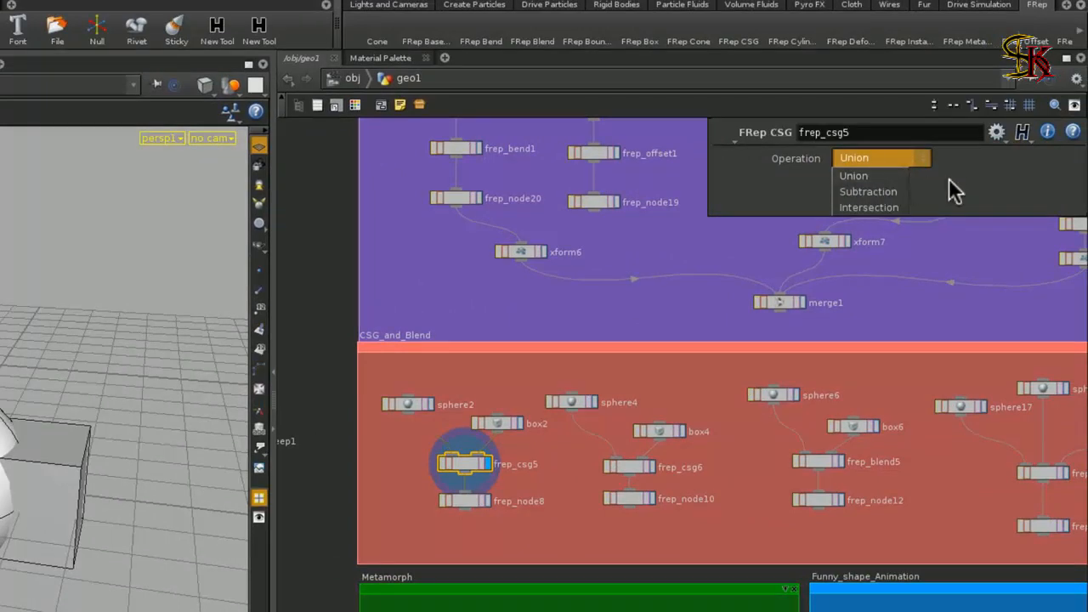
{"action": "left_click", "coordinate": [927, 185]}
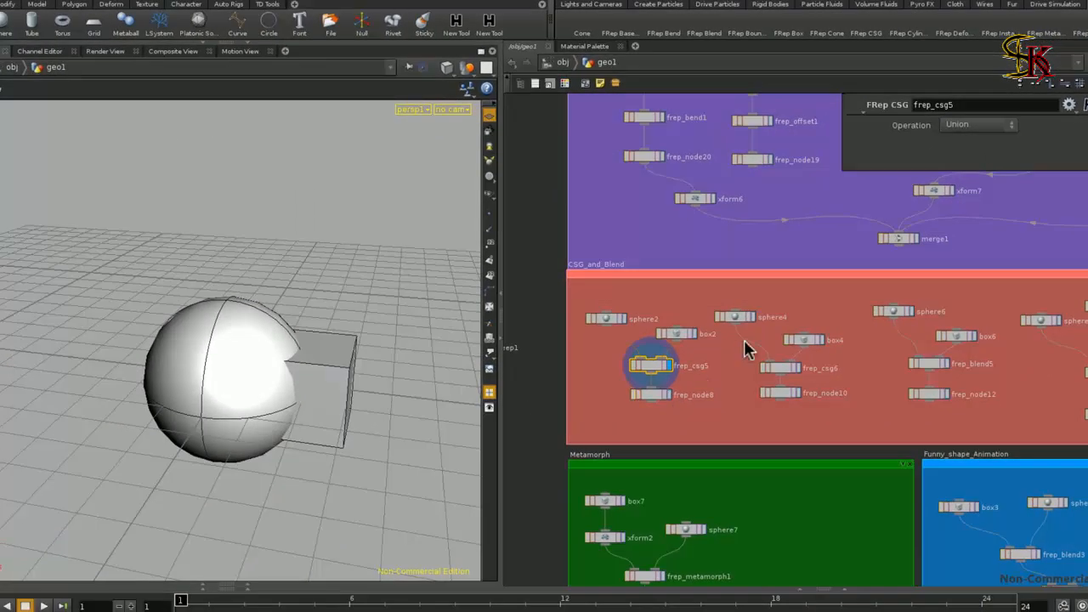
- Display frep_node8 to examine the polygonized union of sphere2 and box2
{"action": "left_click", "coordinate": [858, 156]}
{"action": "left_click", "coordinate": [512, 543]}
{"action": "left_click", "coordinate": [667, 395]}
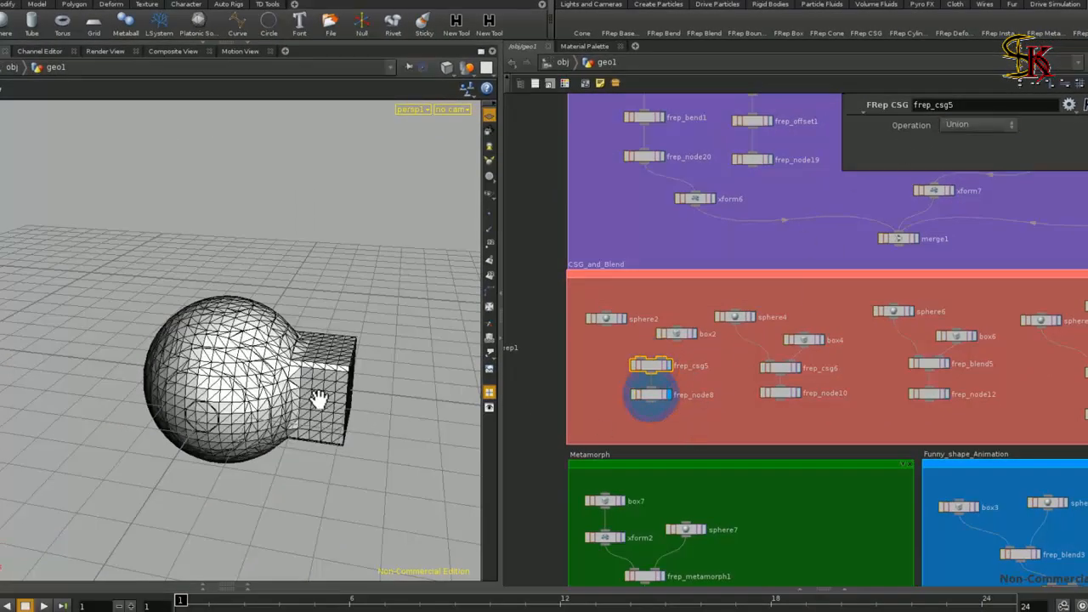
{"action": "left_click_drag", "start_coordinate": [305, 416], "coordinate": [316, 386]}
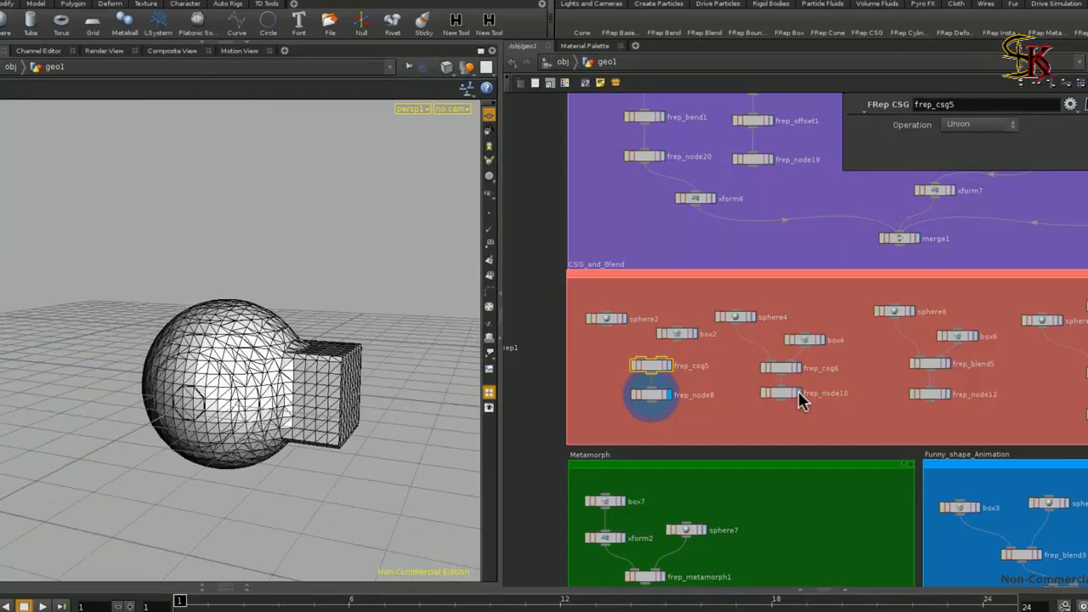
- Compare the frep_node10 result with its overlapping sphere and box inputs at frep_csg6
{"action": "left_click", "coordinate": [799, 391]}
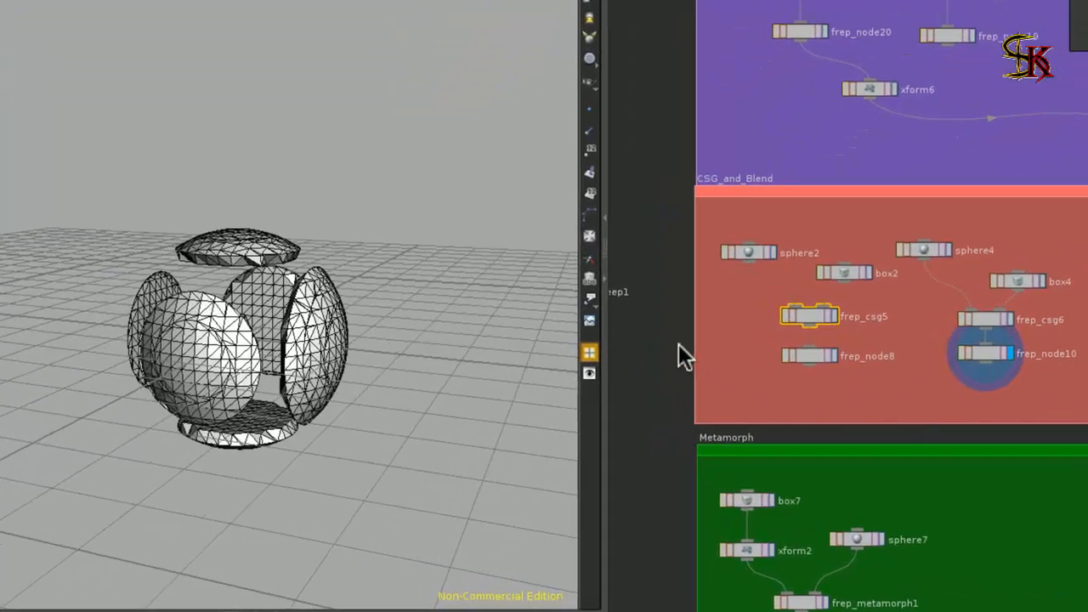
{"action": "middle_click_drag", "start_coordinate": [678, 343], "coordinate": [510, 344]}
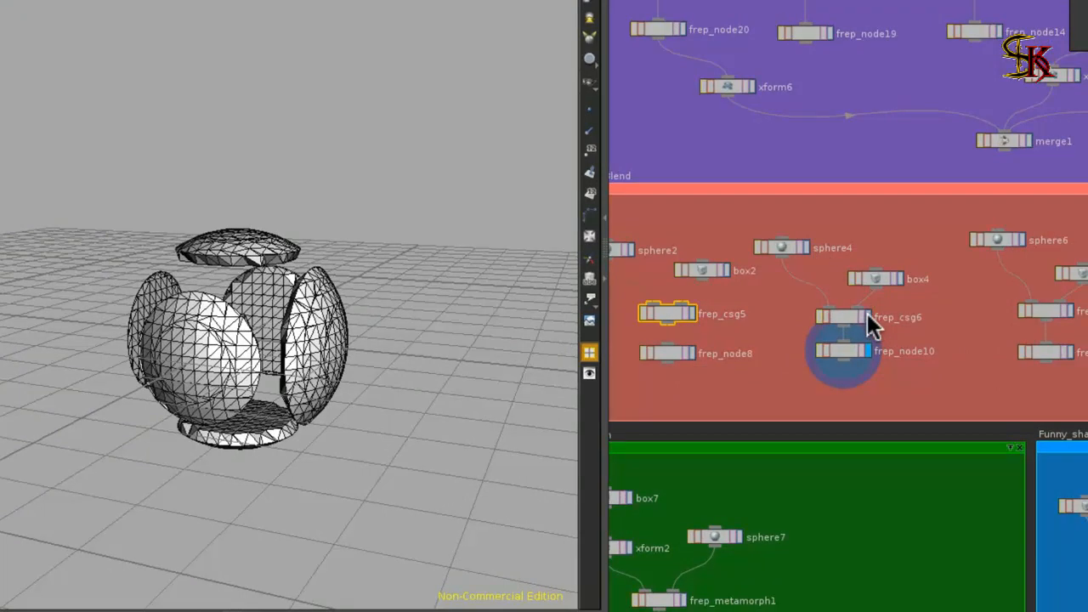
{"action": "left_click", "coordinate": [867, 315]}
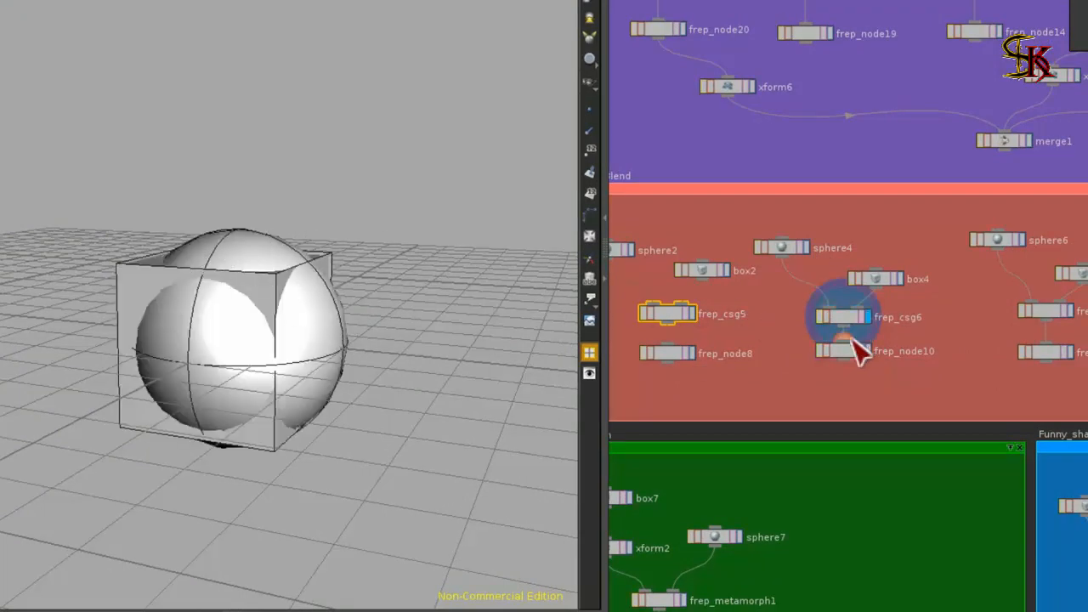
{"action": "left_click", "coordinate": [862, 350]}
- Alternate the display between frep_blend5 and frep_node12 to compare the source sphere and box with their blend
{"action": "middle_click_drag", "start_coordinate": [1015, 389], "coordinate": [801, 379]}
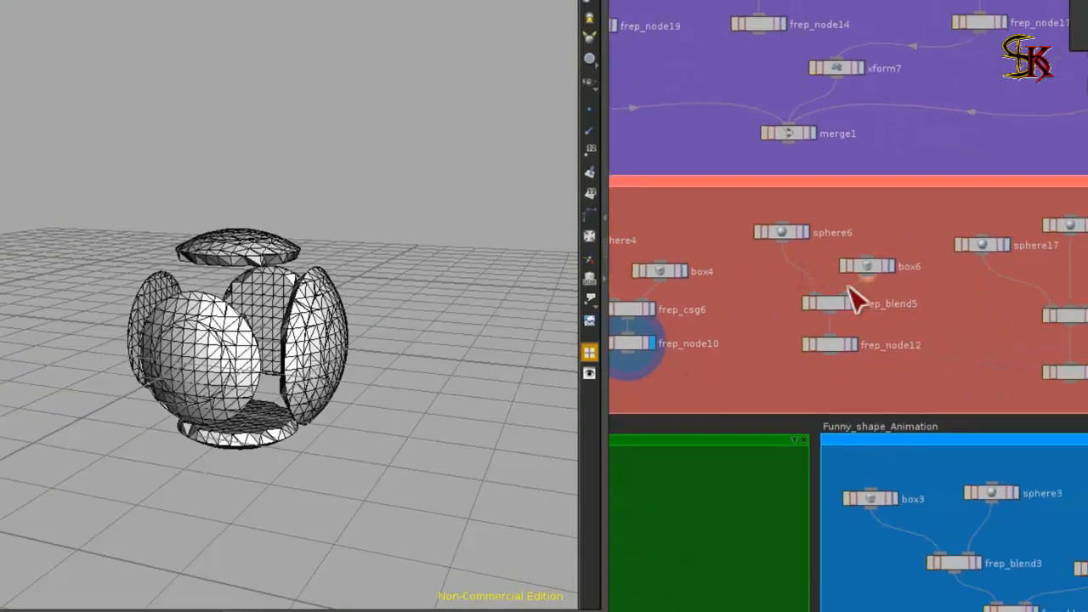
{"action": "left_click", "coordinate": [853, 303]}
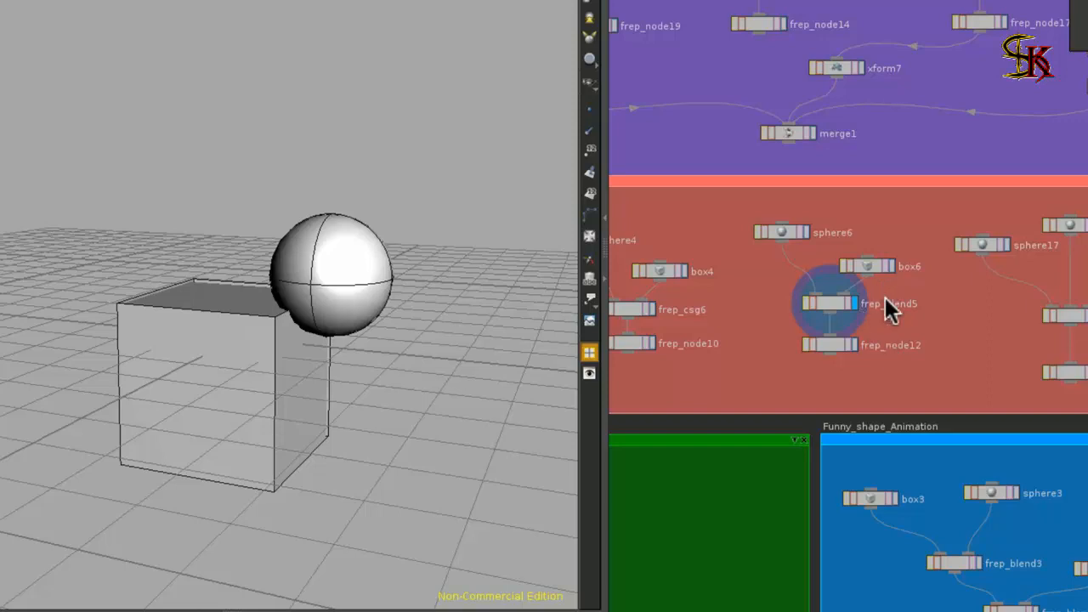
{"action": "left_click", "coordinate": [855, 345]}
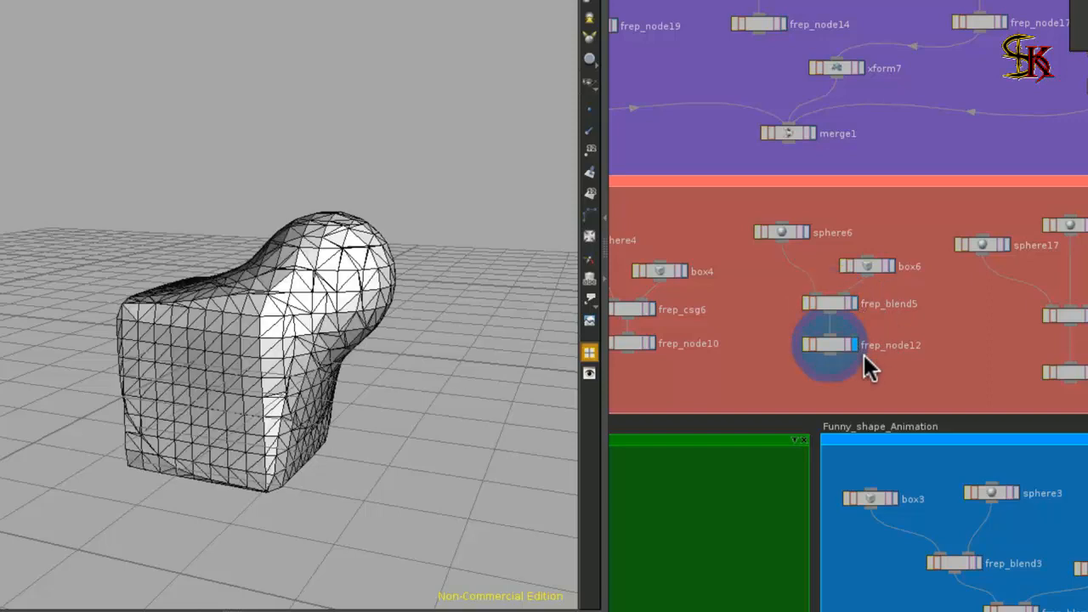
{"action": "left_click", "coordinate": [852, 303]}
{"action": "left_click_drag", "start_coordinate": [360, 365], "coordinate": [396, 394]}
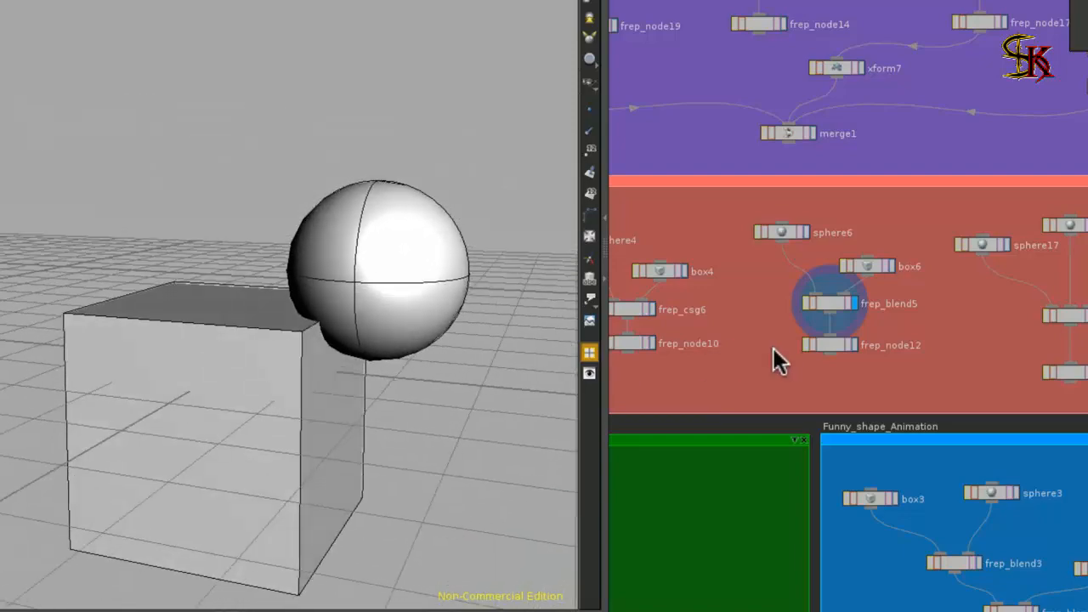
{"action": "left_click", "coordinate": [854, 345]}
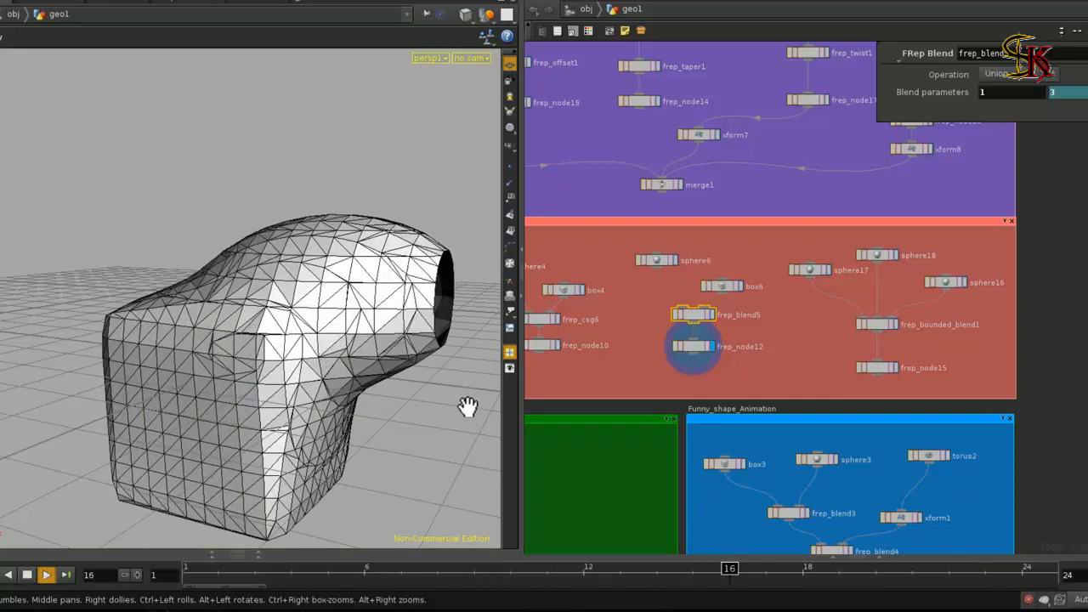
- Stop the playback, show the parameters of frep_node12 and scrub the blend animation to frame 24
{"action": "left_click", "coordinate": [64, 576]}
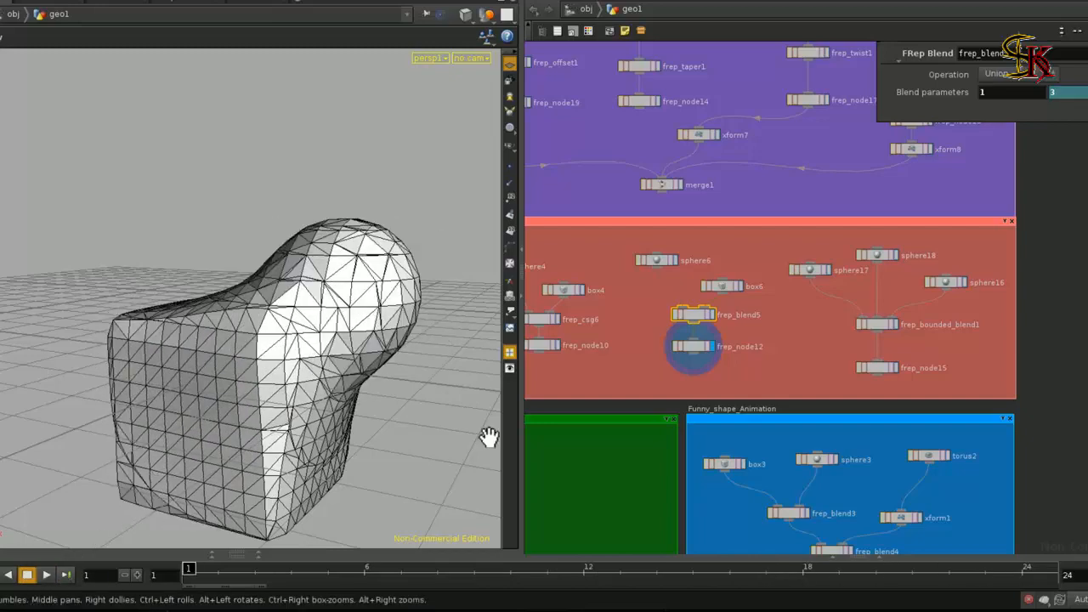
{"action": "left_click", "coordinate": [697, 347]}
{"action": "left_click_drag", "start_coordinate": [382, 410], "coordinate": [399, 433]}
{"action": "left_click_drag", "start_coordinate": [195, 570], "coordinate": [1033, 571]}
- Inspect the blended shape's cut-off end and set the bounds of frep_node12 to 2
{"action": "left_click_drag", "start_coordinate": [409, 312], "coordinate": [328, 289]}
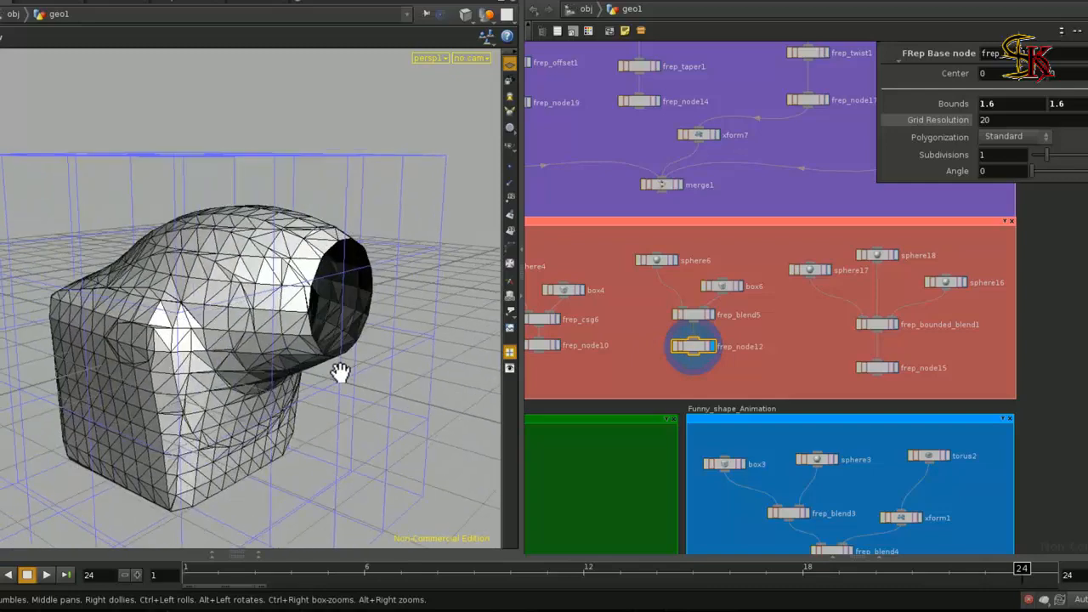
{"action": "left_click_drag", "start_coordinate": [339, 373], "coordinate": [355, 388]}
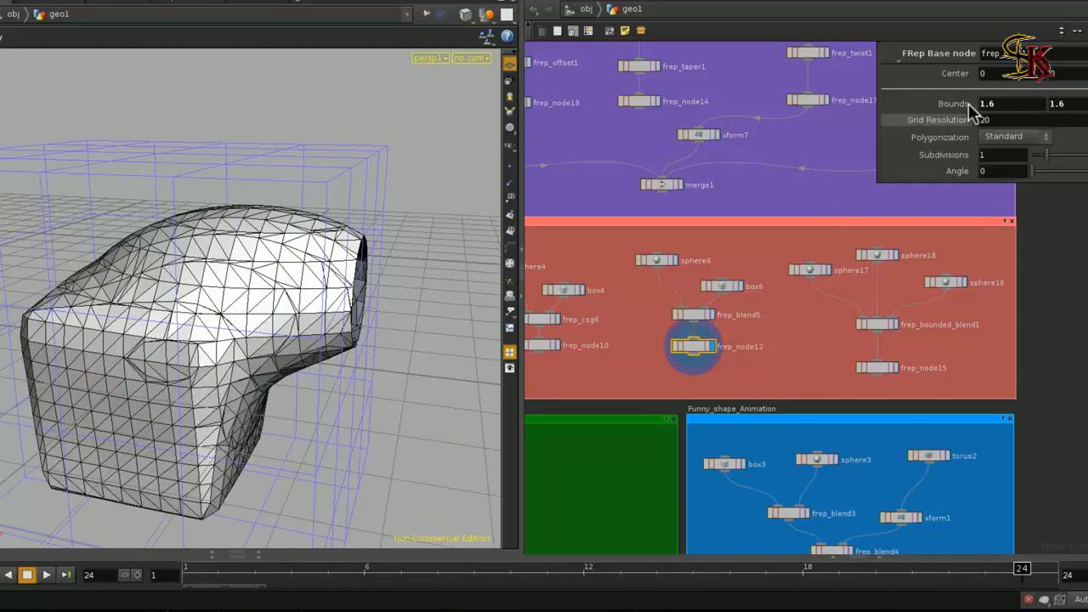
{"action": "middle_click_drag", "start_coordinate": [968, 103], "coordinate": [1003, 116]}
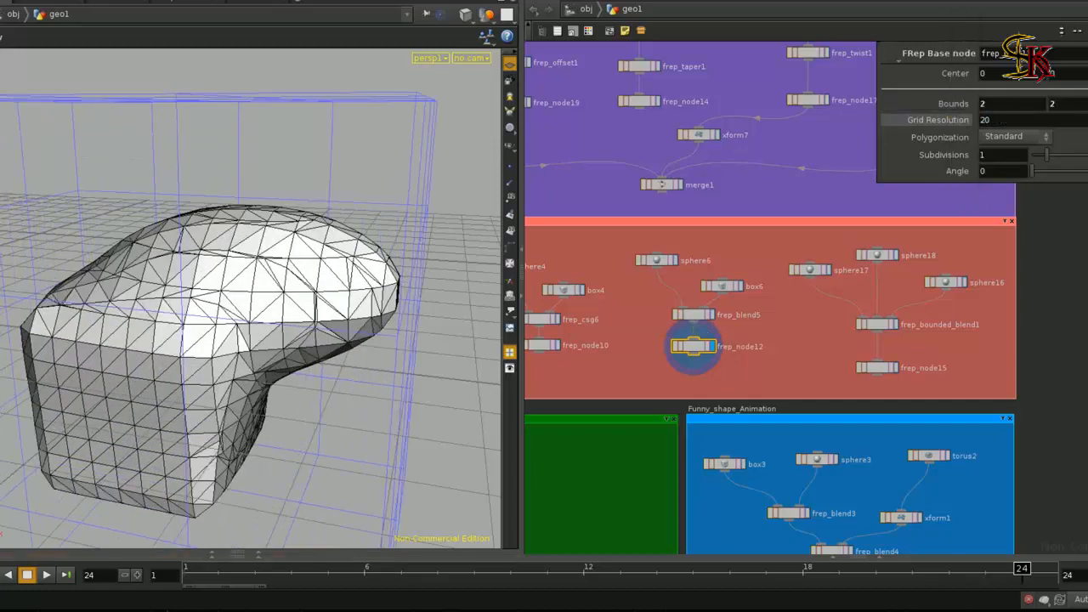
- Play the blend animation of frep_node12, return to frame 1 and inspect the shape and the polygonization options
{"action": "left_click", "coordinate": [46, 574]}
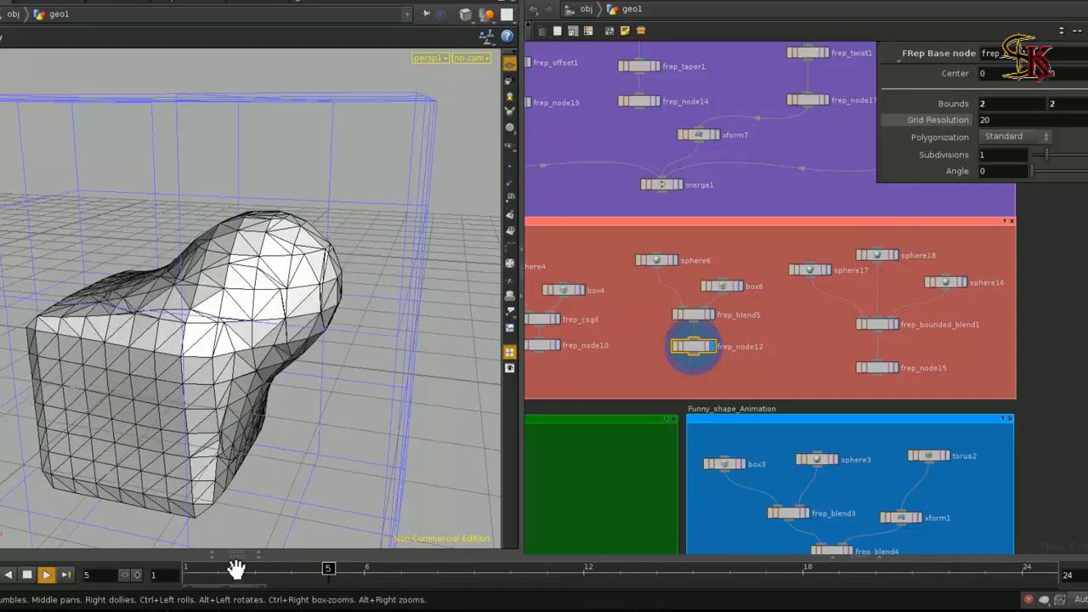
{"action": "left_click", "coordinate": [26, 576]}
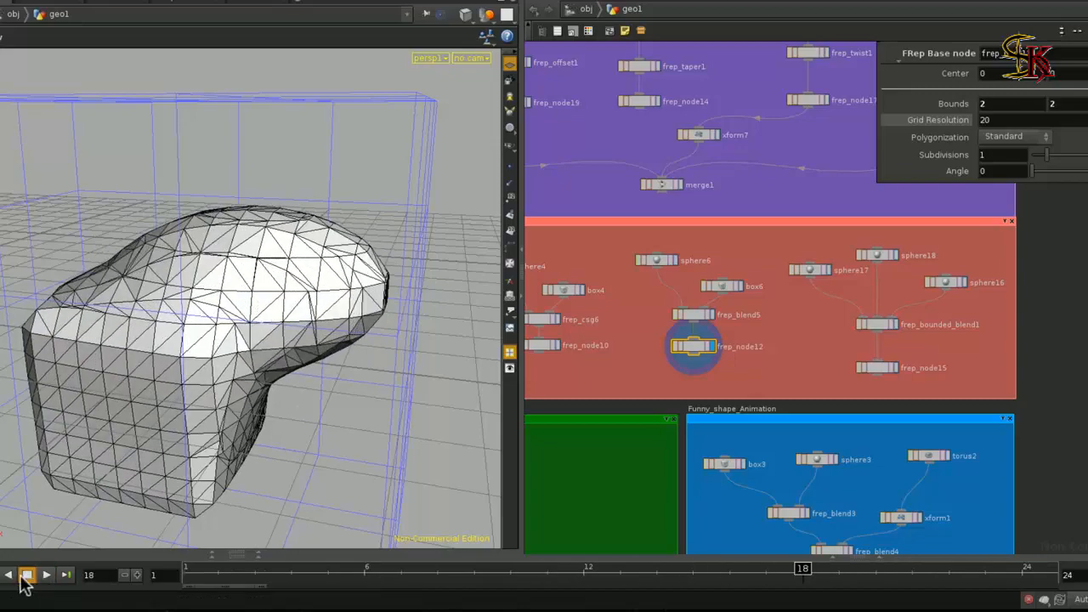
{"action": "left_click", "coordinate": [26, 576]}
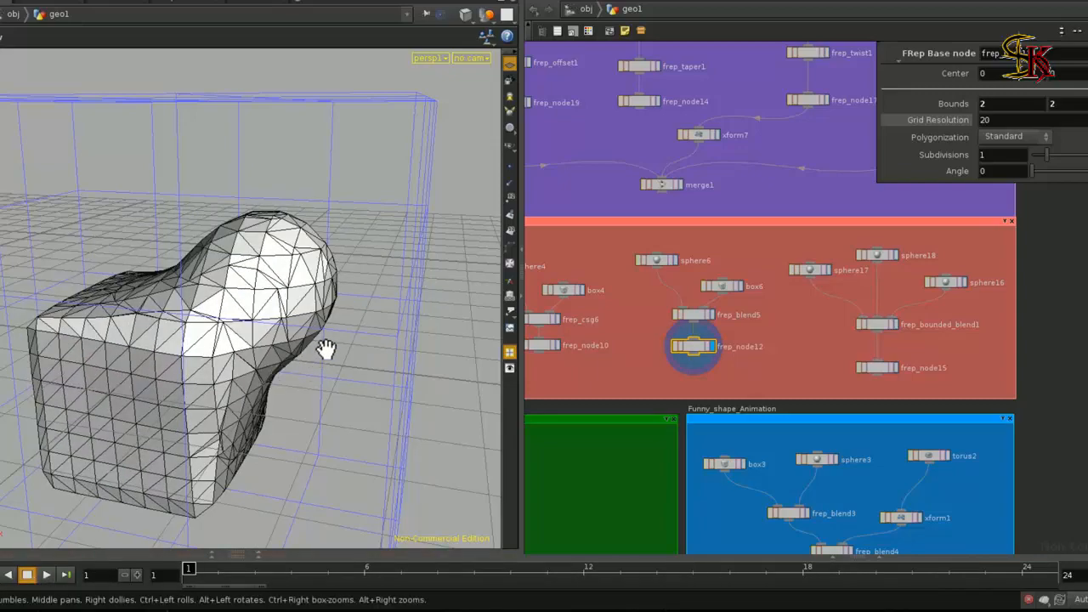
{"action": "mouse_move", "coordinate": [326, 349]}
{"action": "left_mouse_down"}
{"action": "mouse_move", "coordinate": [314, 382]}
{"action": "mouse_move", "coordinate": [297, 332]}
{"action": "mouse_move", "coordinate": [323, 320]}
{"action": "mouse_move", "coordinate": [328, 357]}
{"action": "left_mouse_up"}
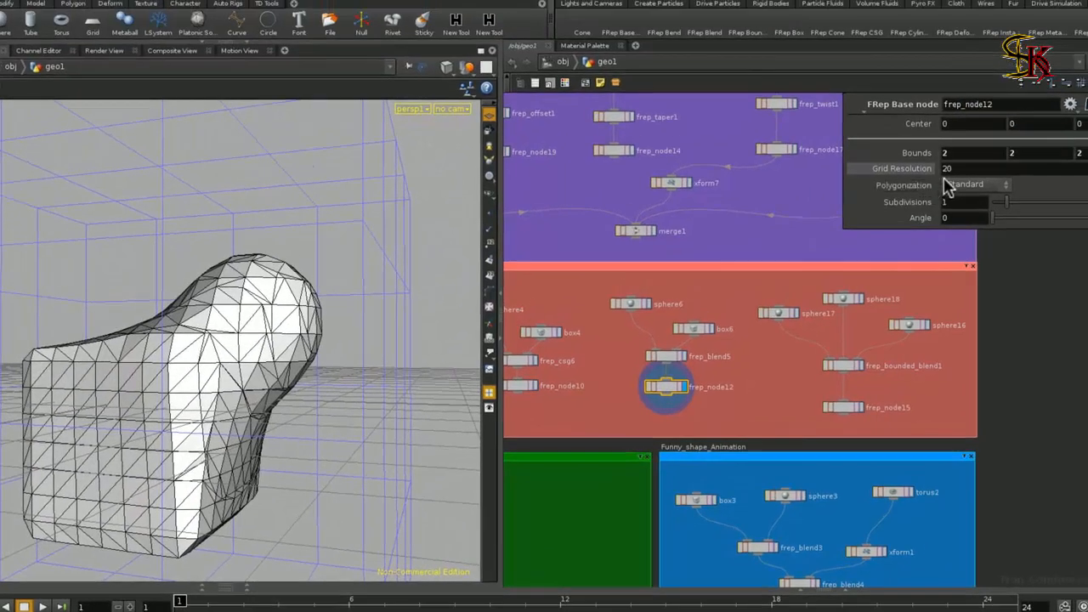
{"action": "left_click", "coordinate": [1001, 135]}
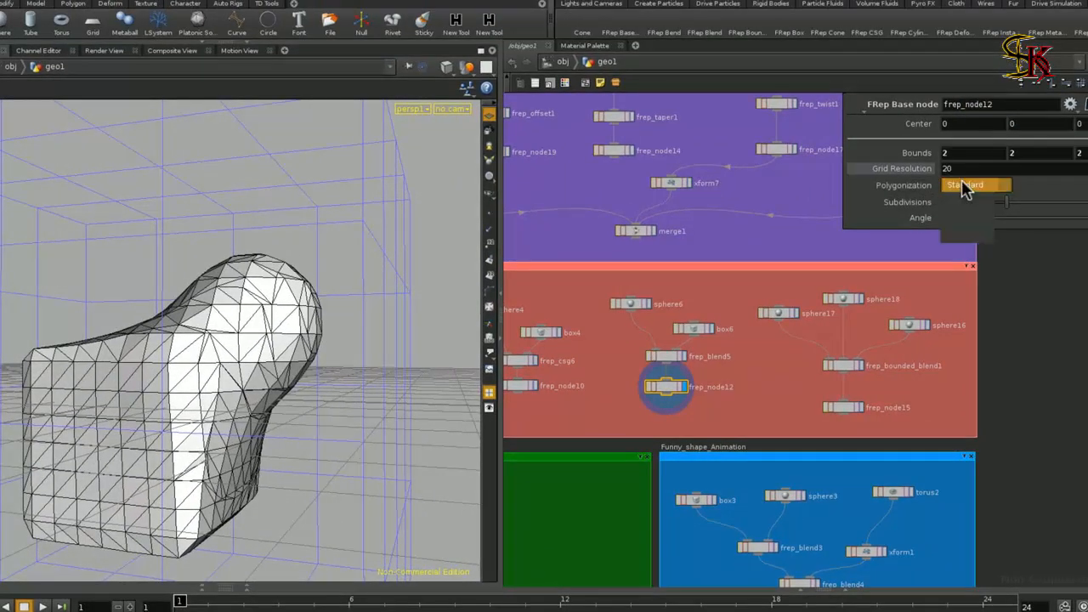
{"action": "left_click", "coordinate": [1005, 261]}
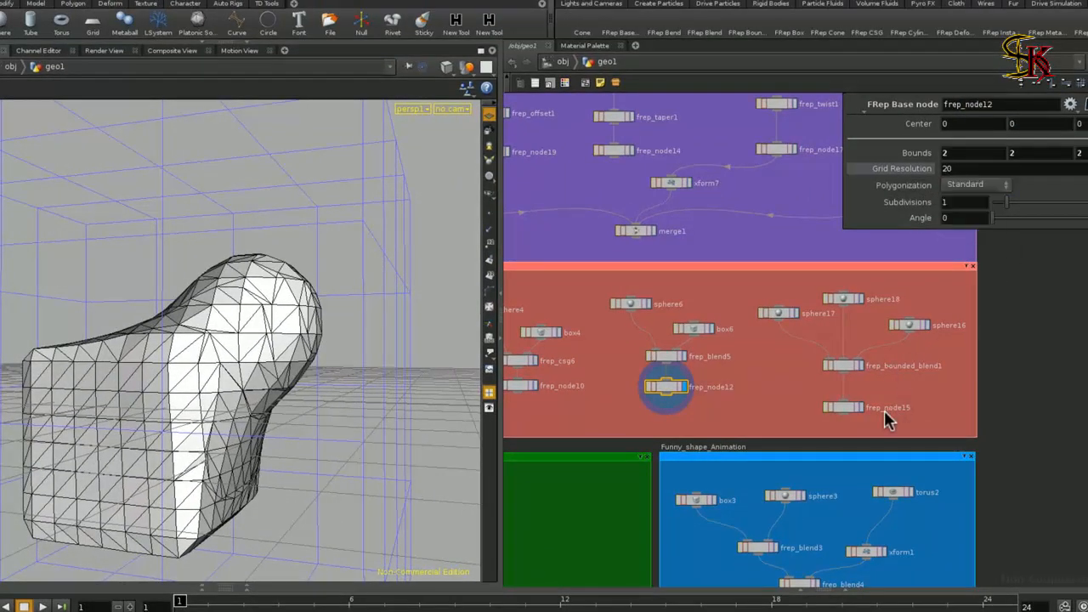
- Compare the bounded blend in frep_node15 with its input spheres sphere17, sphere18 and sphere16
{"action": "left_click", "coordinate": [859, 407]}
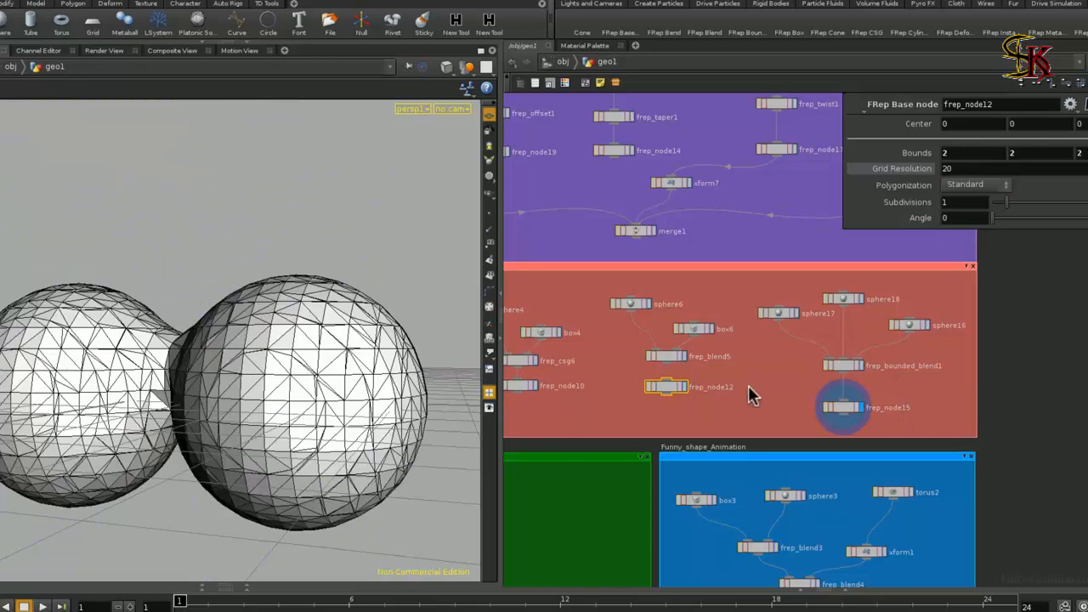
{"action": "left_click_drag", "start_coordinate": [284, 382], "coordinate": [341, 397]}
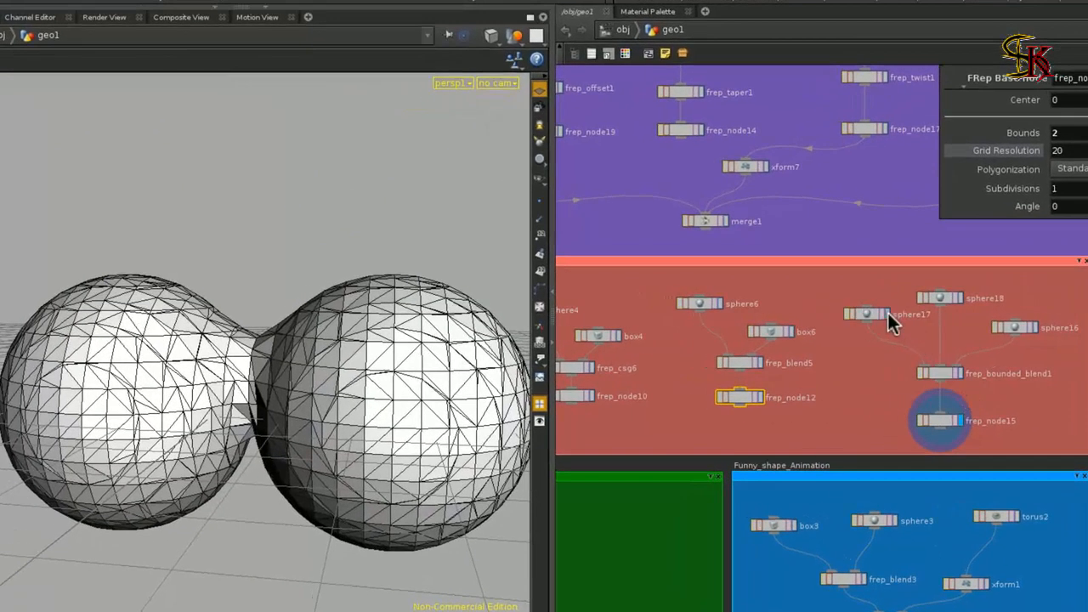
{"action": "left_click", "coordinate": [885, 313]}
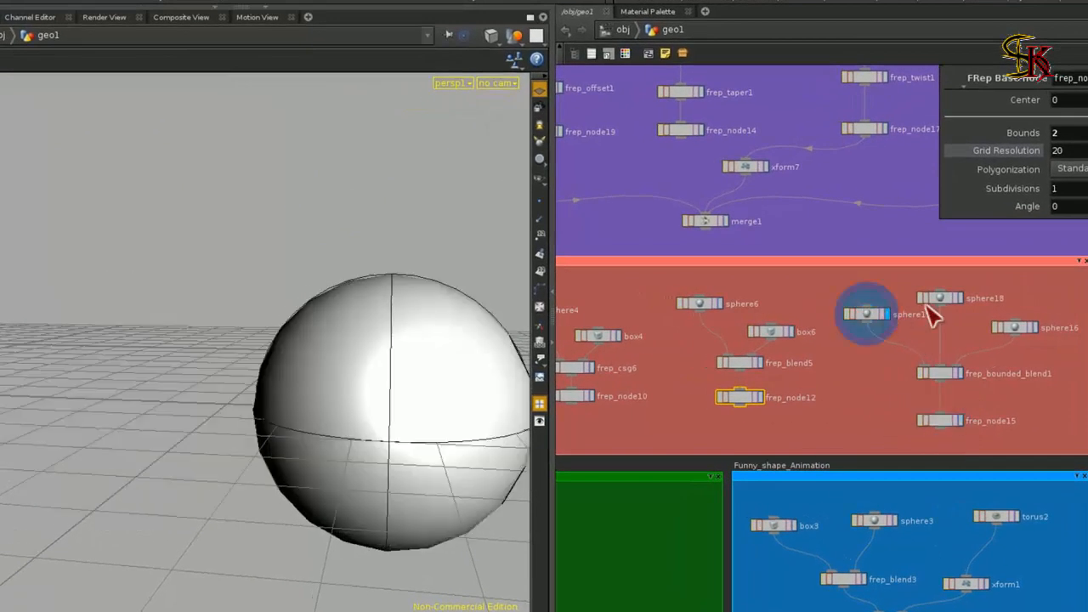
{"action": "left_click", "coordinate": [960, 297]}
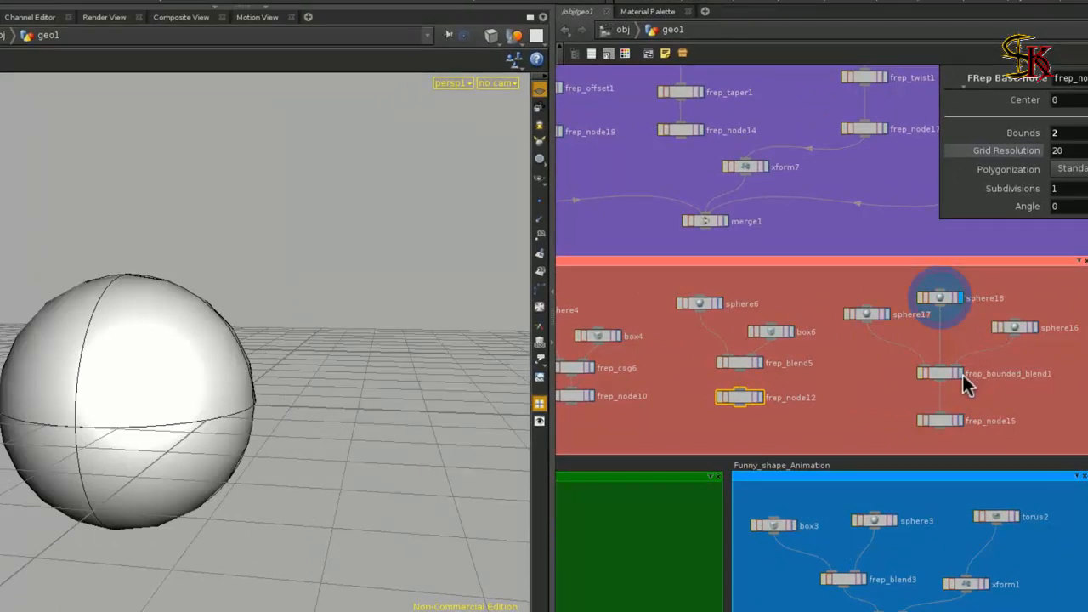
{"action": "left_click", "coordinate": [1033, 327]}
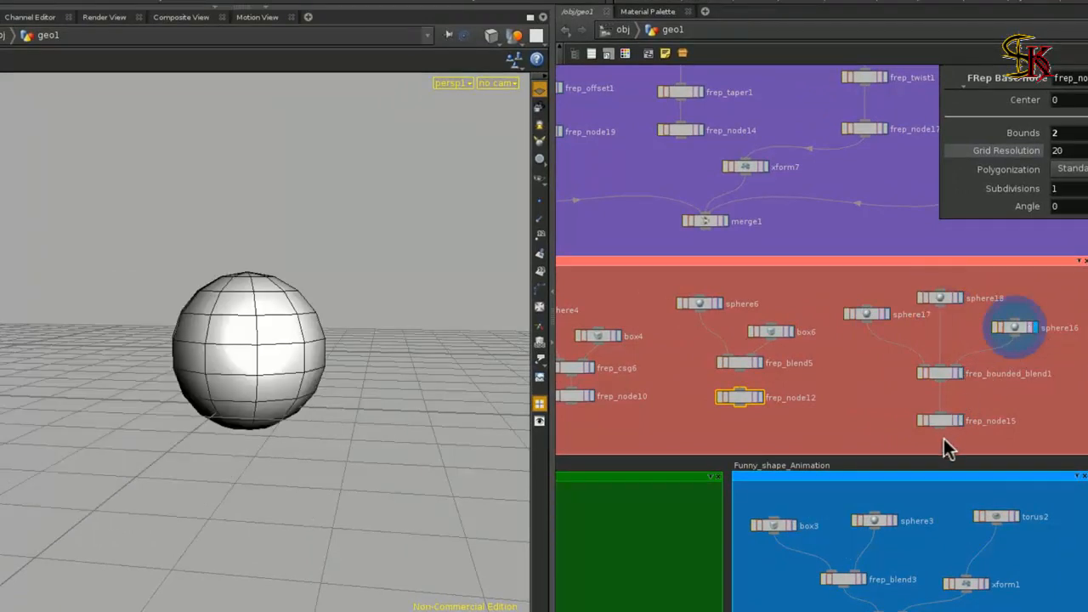
{"action": "left_click", "coordinate": [961, 421]}
- Raise bounding sphere sphere16 slightly, shrink its radius to about 0.49 and adjust its position between the two large spheres
{"action": "left_click", "coordinate": [1014, 325]}
{"action": "key", "text": "Return"}
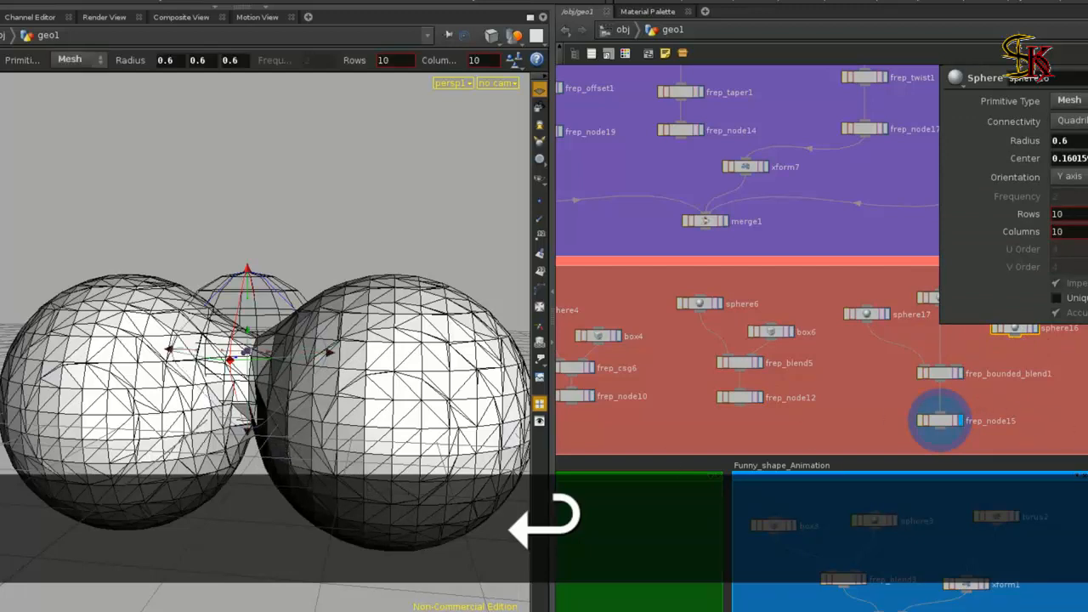
{"action": "middle_click_drag", "start_coordinate": [1087, 416], "coordinate": [1039, 472]}
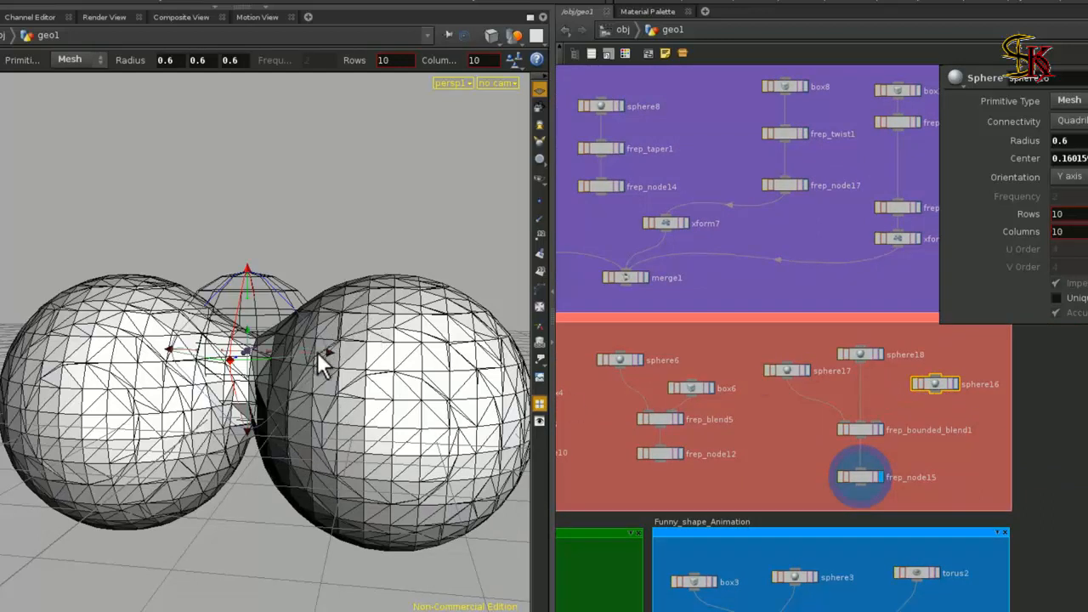
{"action": "left_click_drag", "start_coordinate": [247, 331], "coordinate": [245, 308]}
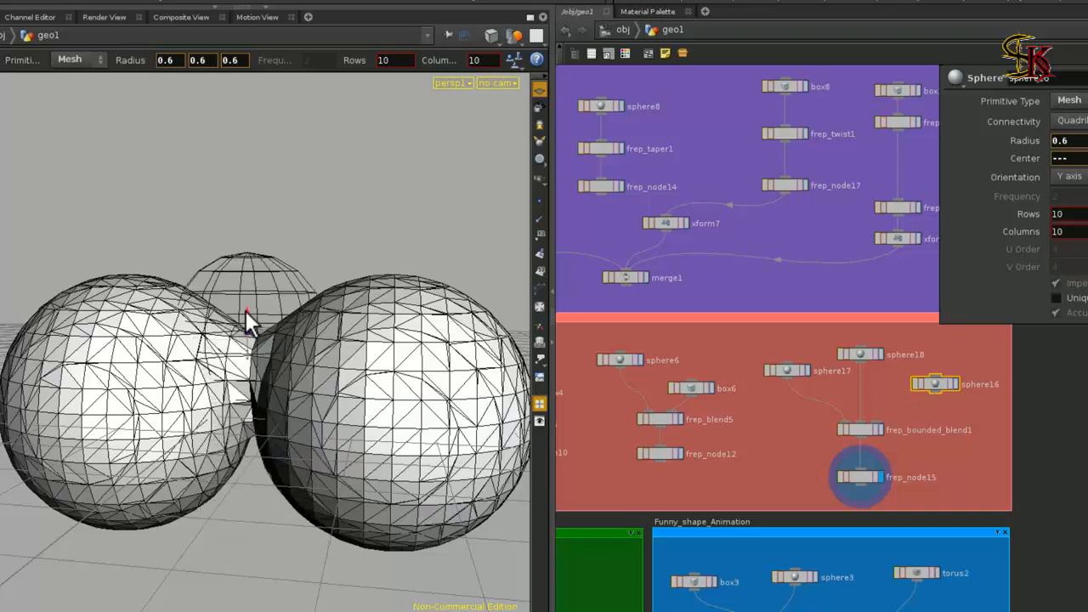
{"action": "left_click_drag", "start_coordinate": [334, 331], "coordinate": [278, 335]}
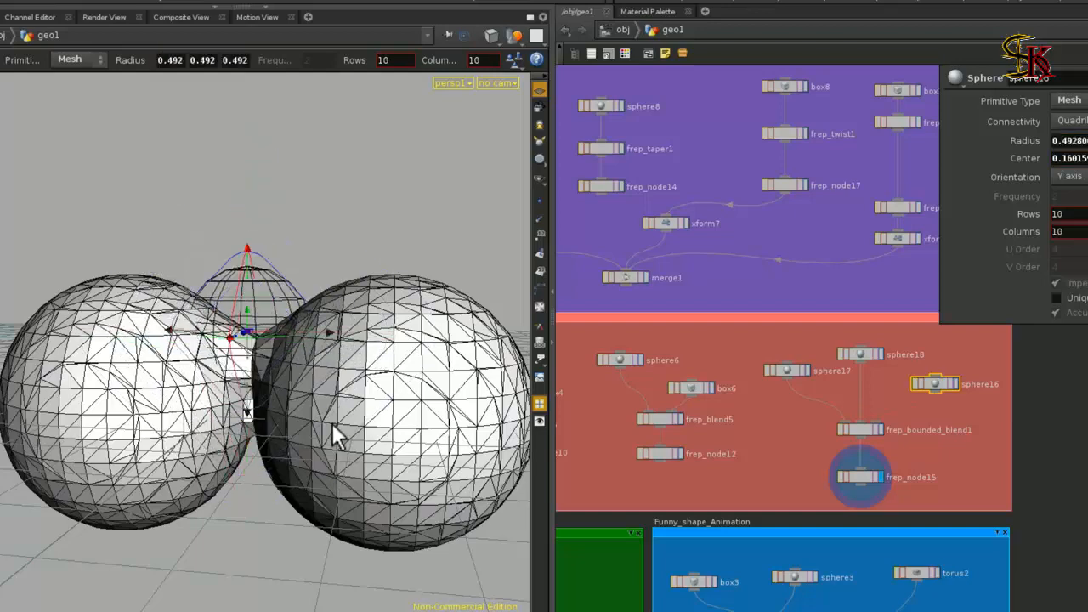
{"action": "left_click_drag", "start_coordinate": [333, 428], "coordinate": [298, 497], "text": "alt"}
{"action": "mouse_move", "coordinate": [251, 338]}
{"action": "left_mouse_down"}
{"action": "mouse_move", "coordinate": [223, 349]}
{"action": "mouse_move", "coordinate": [265, 347]}
{"action": "mouse_move", "coordinate": [258, 340]}
{"action": "left_mouse_up"}
{"action": "left_click_drag", "start_coordinate": [275, 472], "coordinate": [344, 450], "text": "alt"}
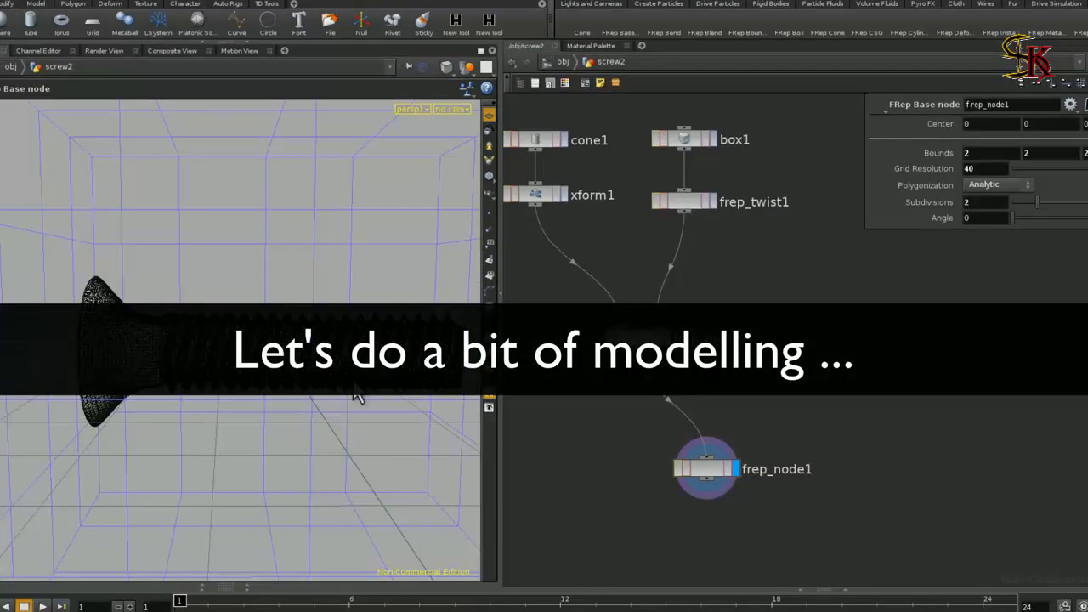
- Examine the screw model in screw2 and display its nodes cone1, xform1, box1, frep_twist1 and frep_blend1 one after another
{"action": "left_click_drag", "start_coordinate": [141, 344], "coordinate": [208, 325], "text": "alt"}
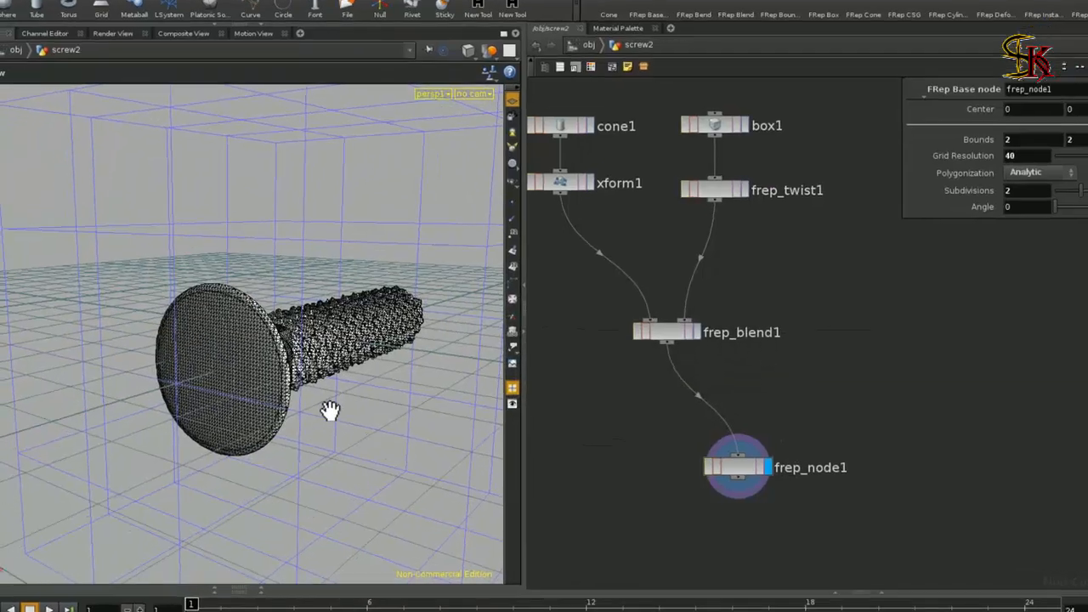
{"action": "left_click_drag", "start_coordinate": [314, 410], "coordinate": [242, 398], "text": "alt"}
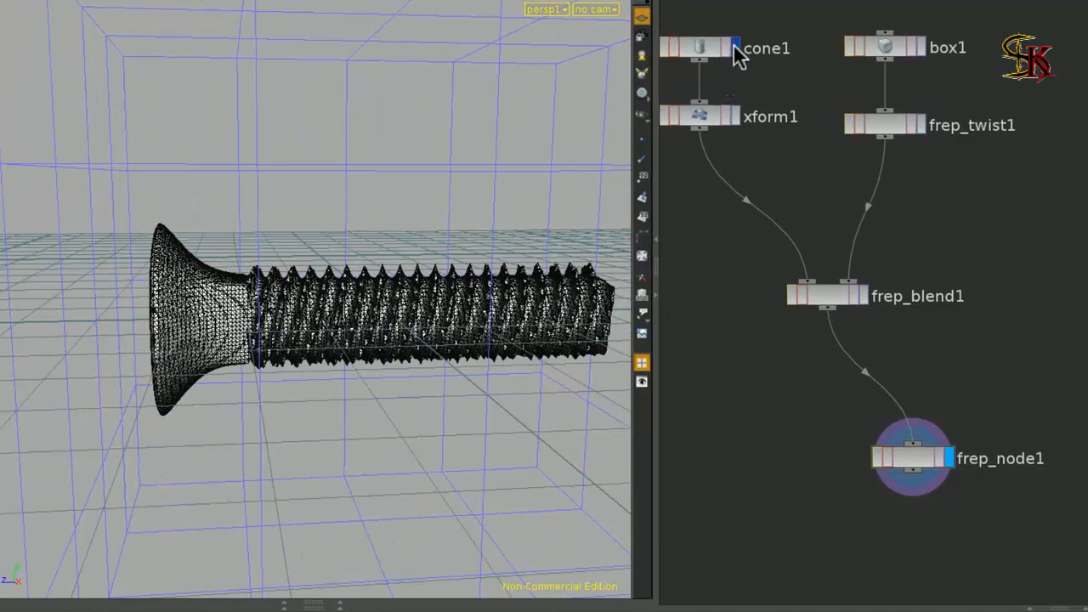
{"action": "left_click", "coordinate": [735, 47]}
{"action": "left_click", "coordinate": [737, 119]}
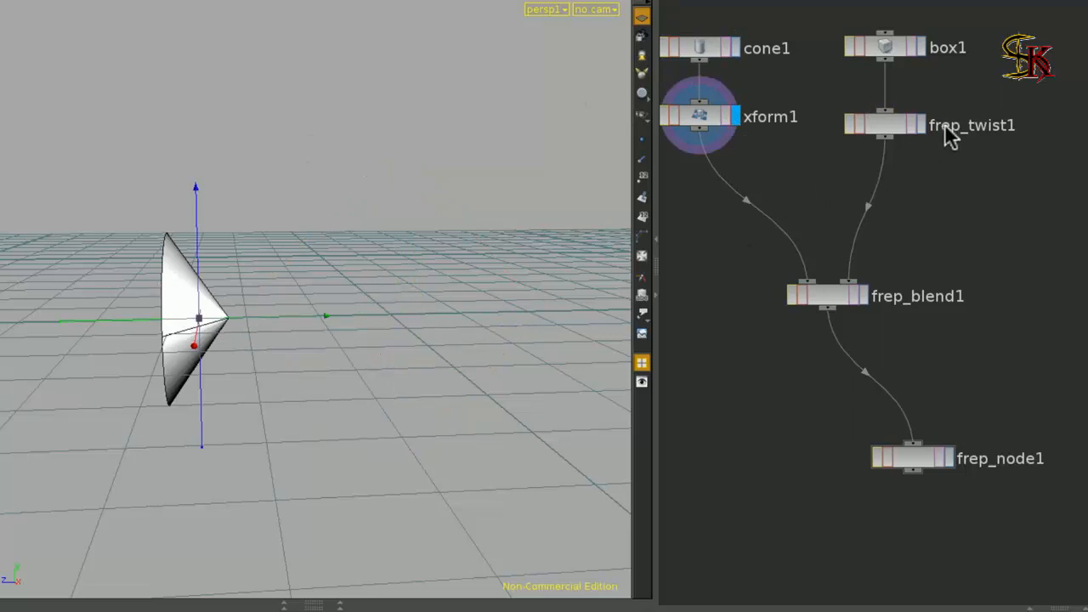
{"action": "left_click", "coordinate": [923, 48]}
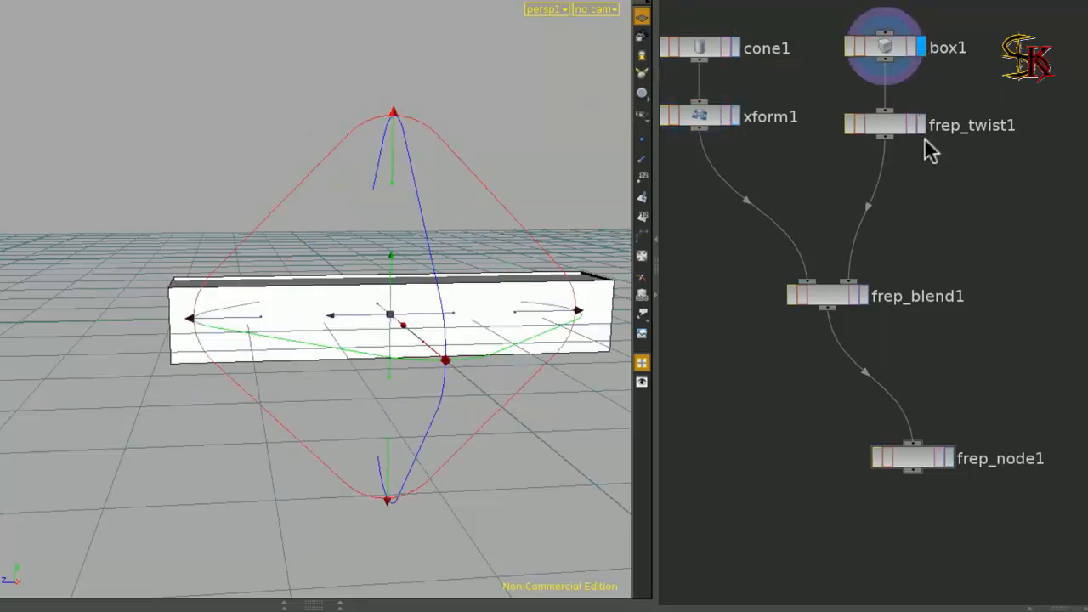
{"action": "left_click", "coordinate": [922, 125]}
{"action": "left_click", "coordinate": [882, 128]}
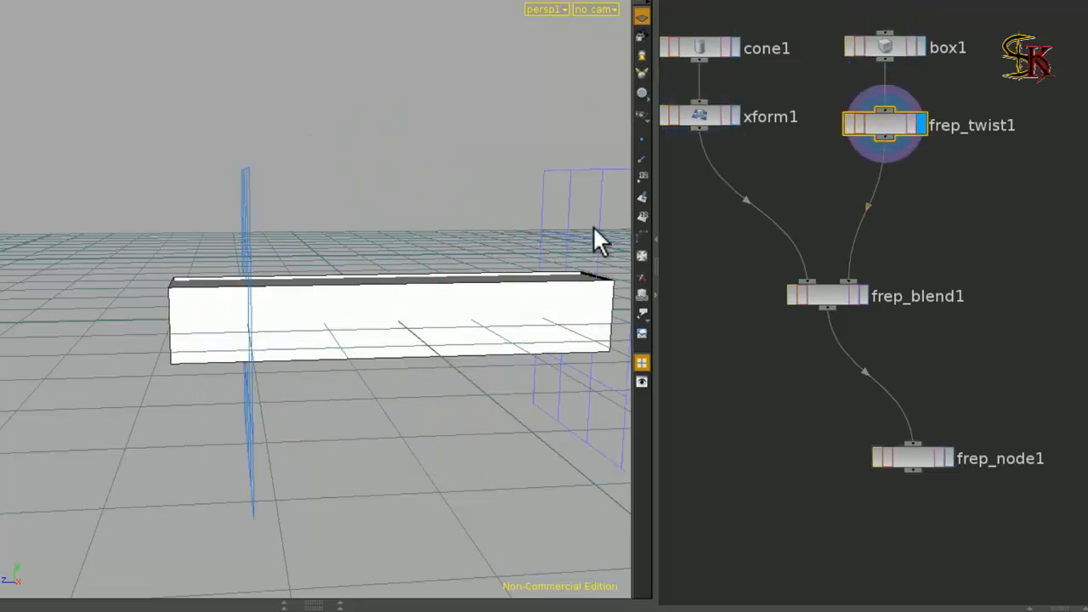
{"action": "left_click", "coordinate": [862, 296]}
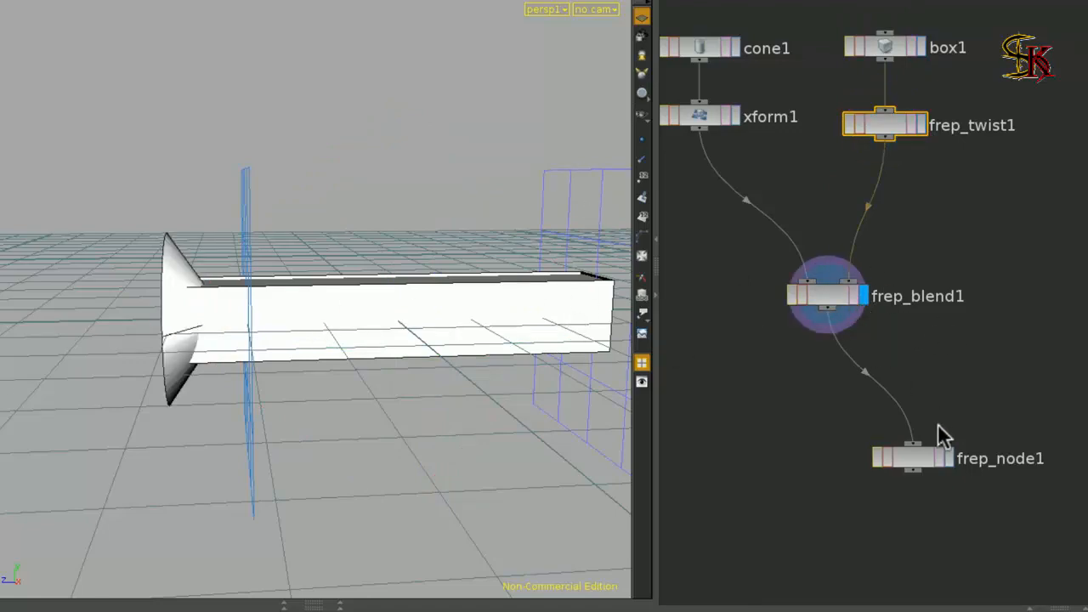
- Set the polygonization of frep_node1 to Standard and display that node
{"action": "left_click", "coordinate": [931, 459]}
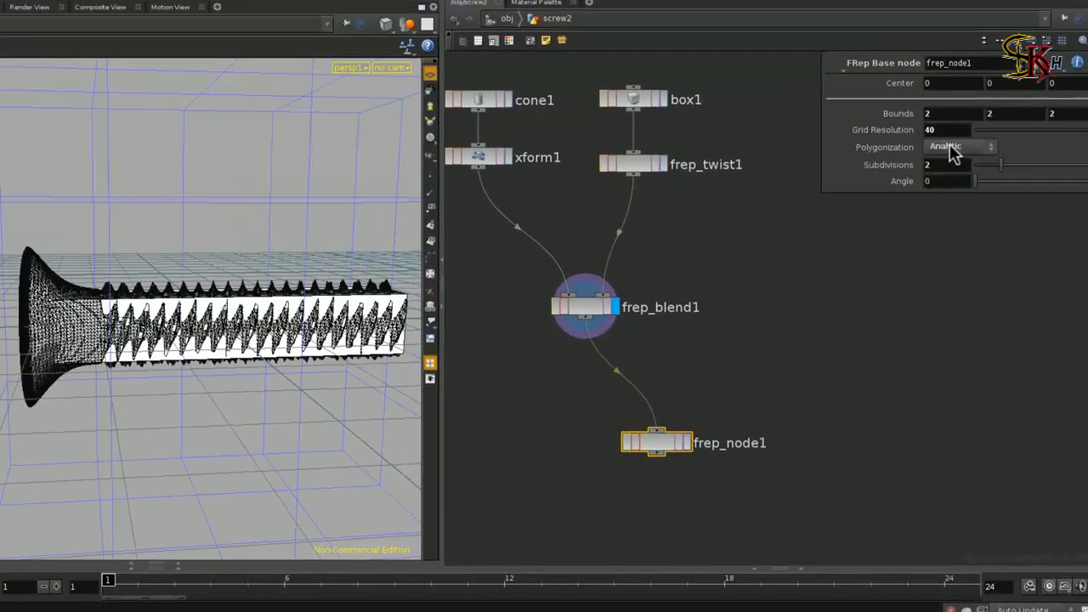
{"action": "left_click", "coordinate": [952, 148]}
{"action": "left_click", "coordinate": [949, 166]}
{"action": "left_click", "coordinate": [686, 444]}
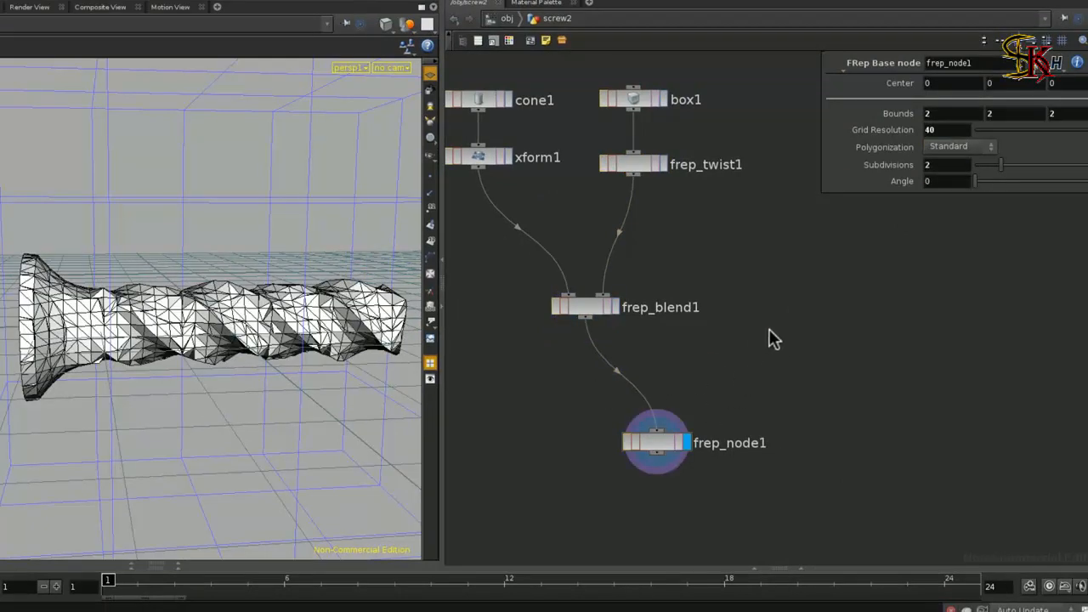
- Add a Box node beside frep_blend1 and move the new box to the flat end of the screw head
{"action": "key", "text": "Tab"}
{"action": "type", "text": "box"}
{"action": "key", "text": "Return"}
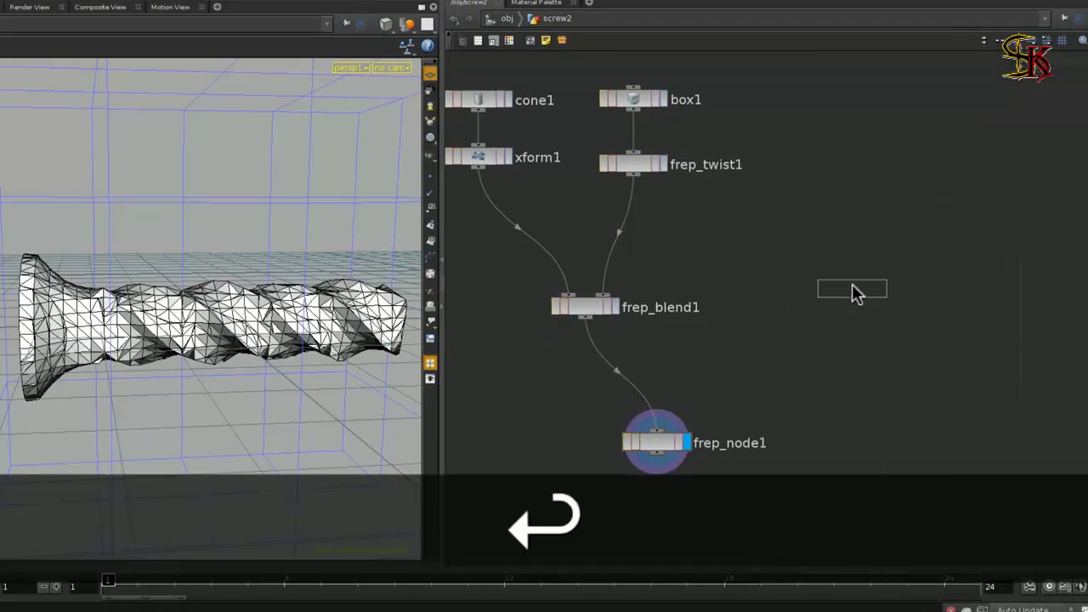
{"action": "left_click", "coordinate": [804, 299]}
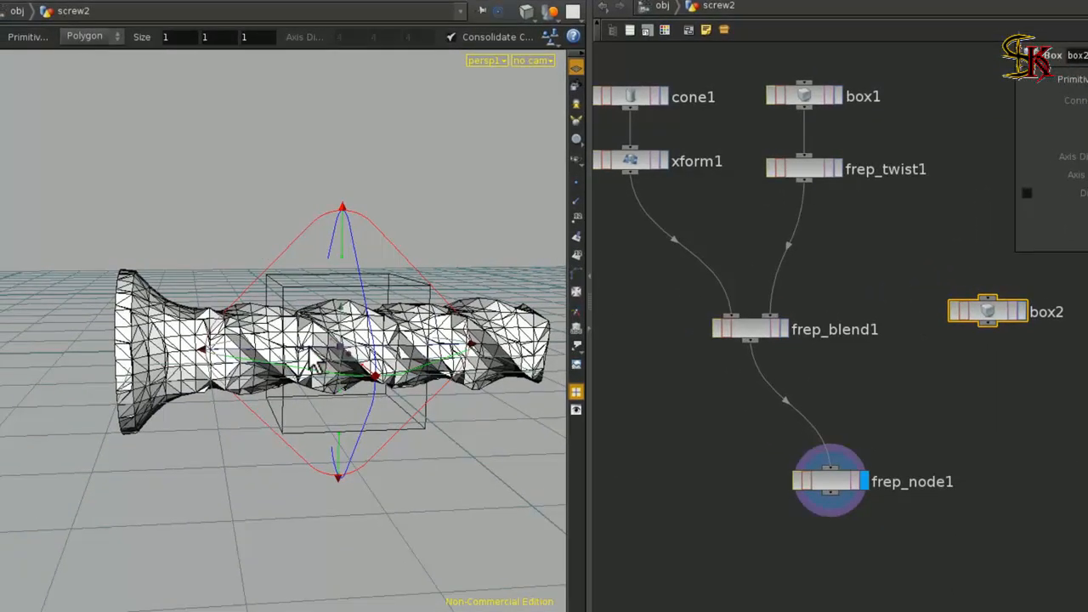
{"action": "left_click_drag", "start_coordinate": [314, 362], "coordinate": [90, 365]}
{"action": "key", "text": "Escape"}
{"action": "left_click_drag", "start_coordinate": [198, 474], "coordinate": [209, 466], "text": "alt"}
{"action": "left_click_drag", "start_coordinate": [87, 346], "coordinate": [89, 346]}
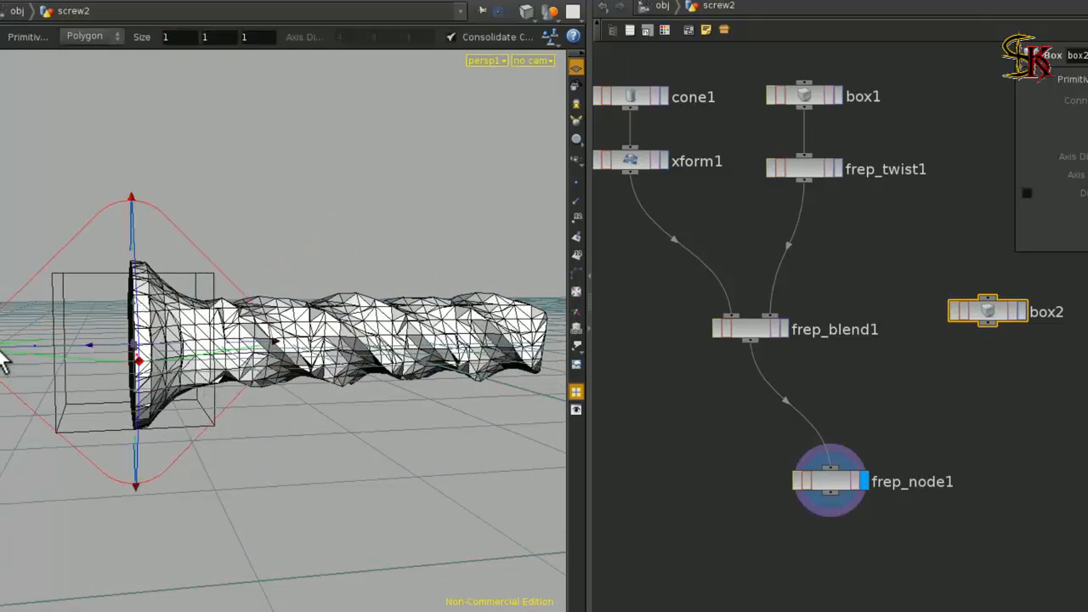
- Resize the box to a thin vertical bar of about 0.14 × 1.32 × 0.14 across the screw head
{"action": "left_click_drag", "start_coordinate": [2, 362], "coordinate": [113, 347]}
{"action": "left_click_drag", "start_coordinate": [117, 467], "coordinate": [238, 473], "text": "alt"}
{"action": "scroll", "coordinate": [467, 411], "scroll_direction": "up", "scroll_amount": 3, "text": "alt"}
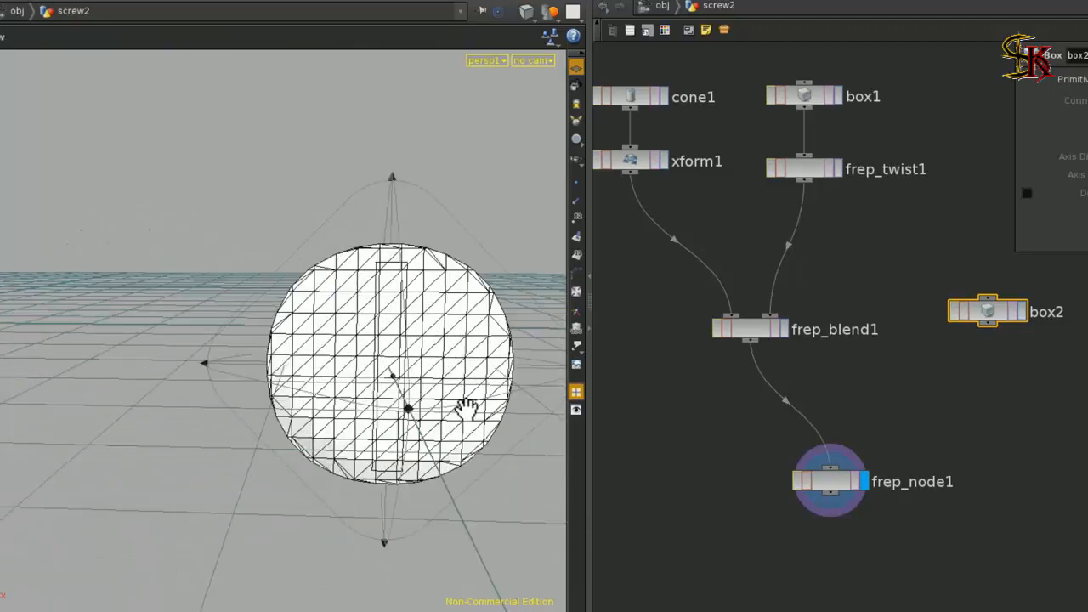
{"action": "left_click_drag", "start_coordinate": [485, 488], "coordinate": [450, 486], "text": "alt"}
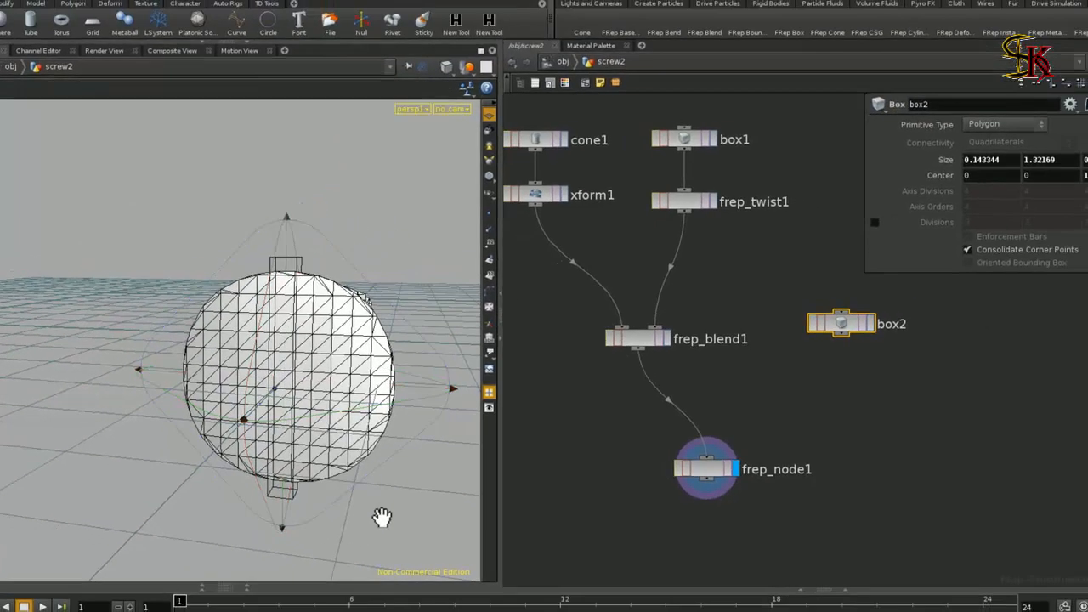
{"action": "left_click_drag", "start_coordinate": [450, 538], "coordinate": [388, 525], "text": "alt"}
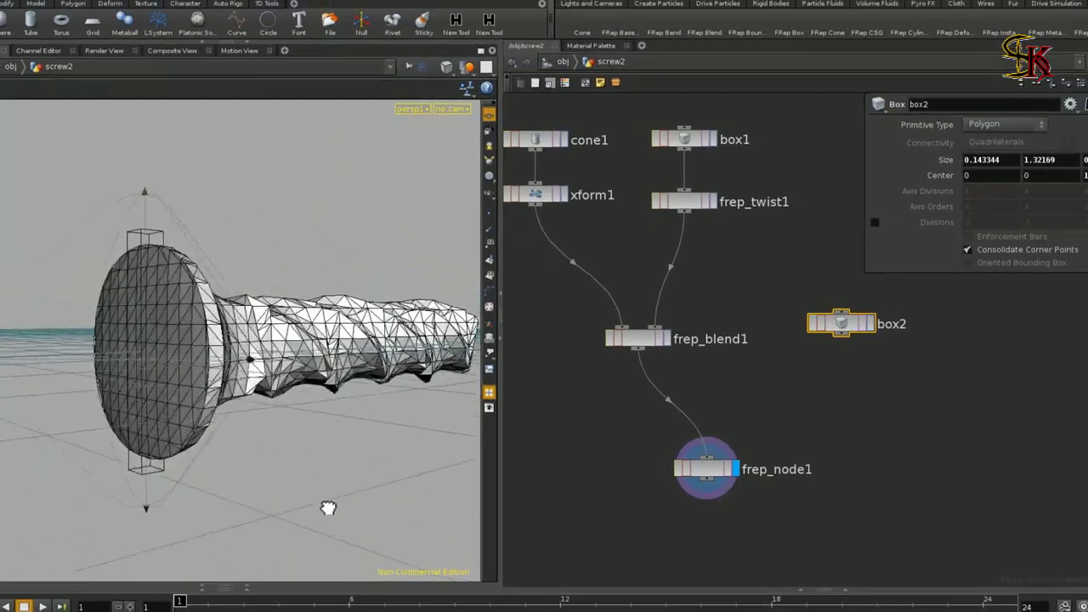
{"action": "mouse_move", "coordinate": [328, 508]}
{"action": "left_mouse_down", "text": "alt"}
{"action": "mouse_move", "coordinate": [295, 516]}
{"action": "mouse_move", "coordinate": [336, 515]}
{"action": "left_mouse_up", "text": "alt"}
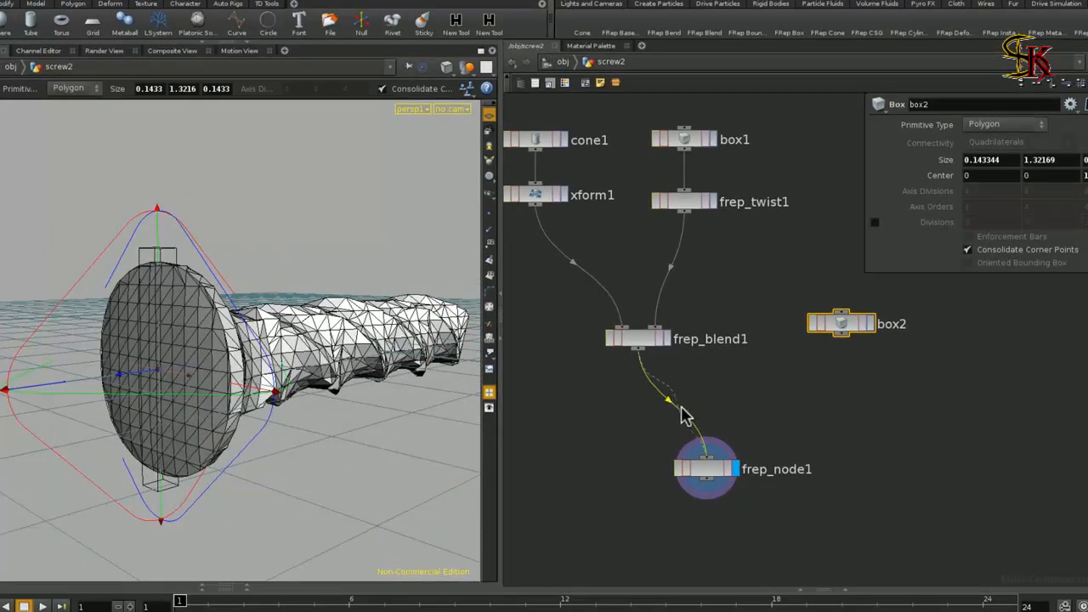
{"action": "key", "text": "Tab"}
{"action": "mouse_move", "coordinate": [768, 396]}
{"action": "left_click", "coordinate": [826, 380]}
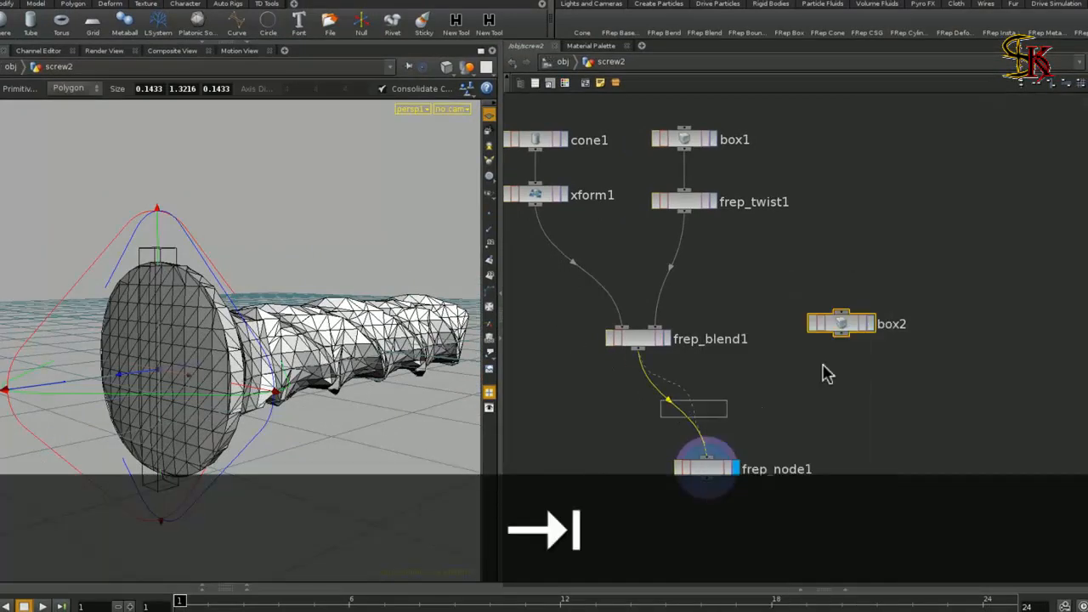
{"action": "key", "text": "Escape"}
- Insert an FRep CSG node into the connection between frep_blend1 and frep_node1
{"action": "key", "text": "Tab"}
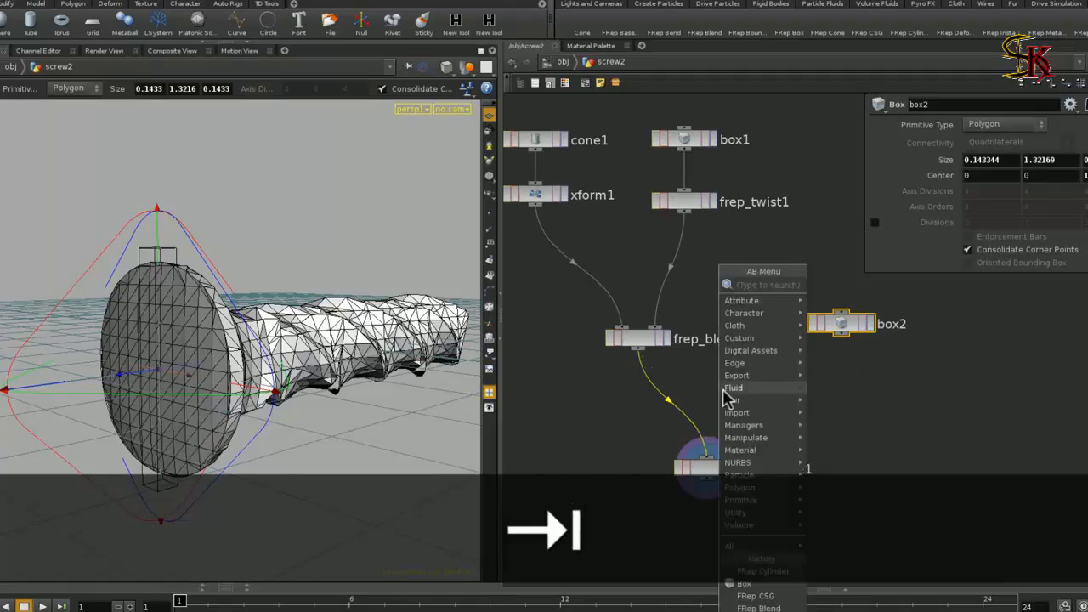
{"action": "mouse_move", "coordinate": [769, 337]}
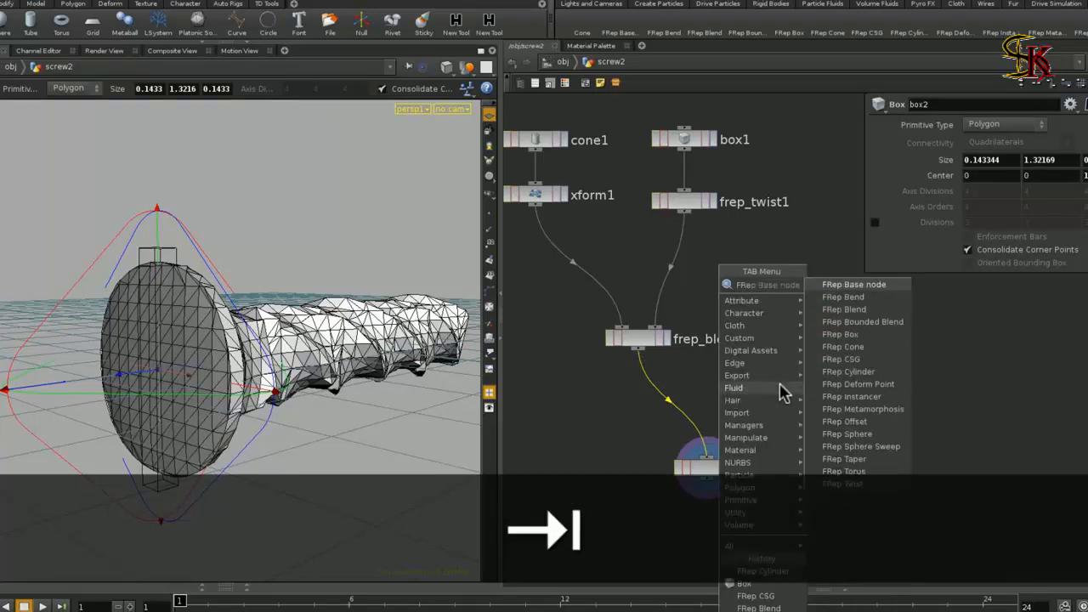
{"action": "left_click", "coordinate": [842, 359]}
{"action": "left_click", "coordinate": [702, 404]}
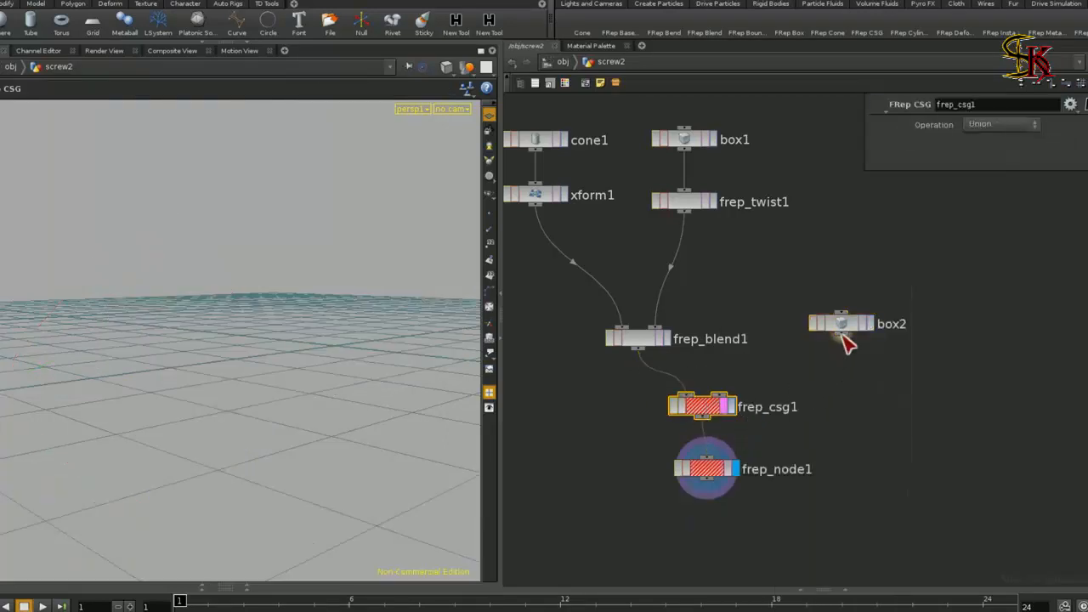
- Connect box2 to the second input of frep_csg1 and set the CSG operation to Subtraction
{"action": "left_click_drag", "start_coordinate": [842, 334], "coordinate": [725, 401]}
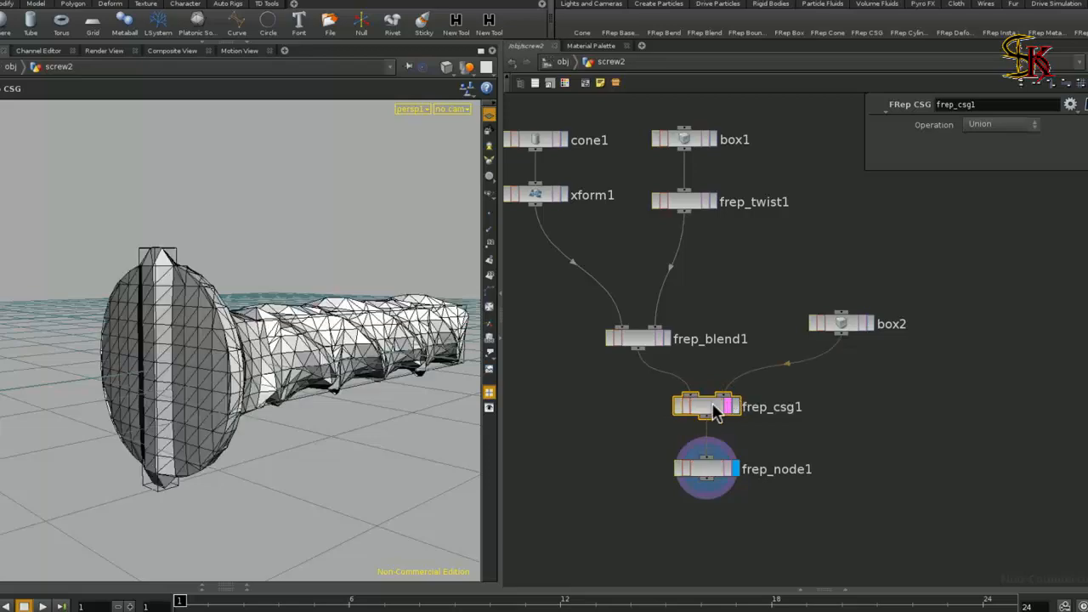
{"action": "left_click", "coordinate": [984, 126]}
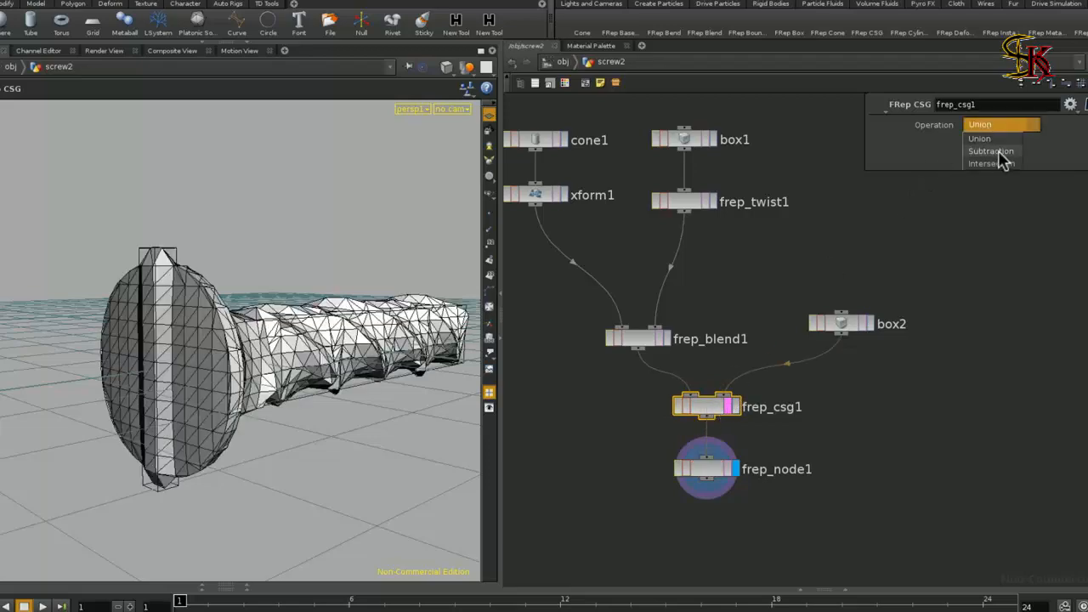
{"action": "left_click", "coordinate": [994, 152]}
{"action": "left_click_drag", "start_coordinate": [284, 437], "coordinate": [505, 503], "text": "alt"}
- Set the polygonization of frep_node1 to Analytic and inspect the slotted screw head
{"action": "left_click", "coordinate": [676, 466]}
{"action": "left_click", "coordinate": [995, 185]}
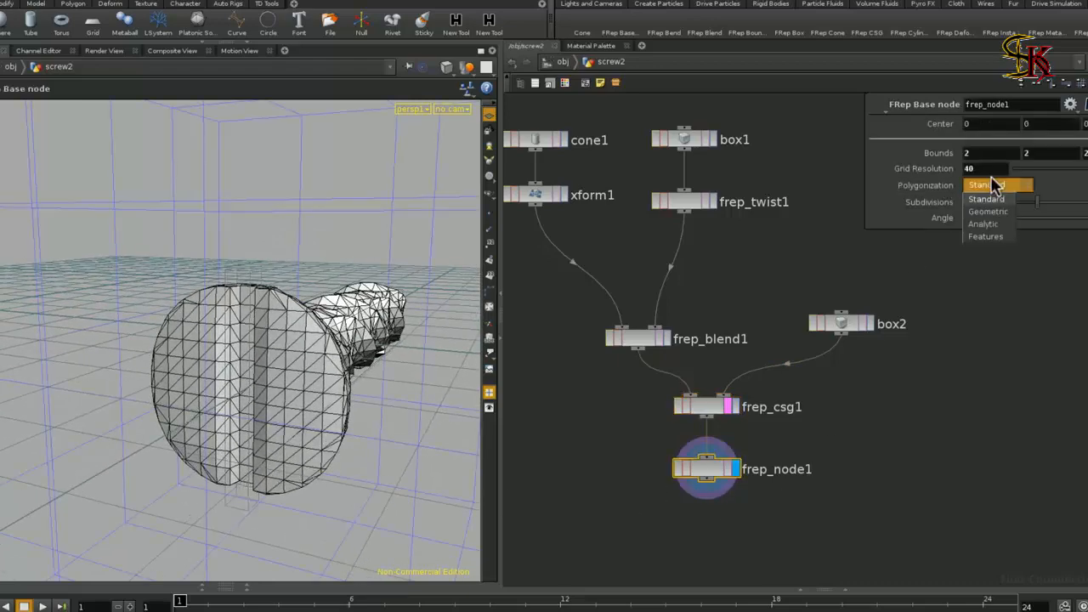
{"action": "left_click", "coordinate": [984, 224]}
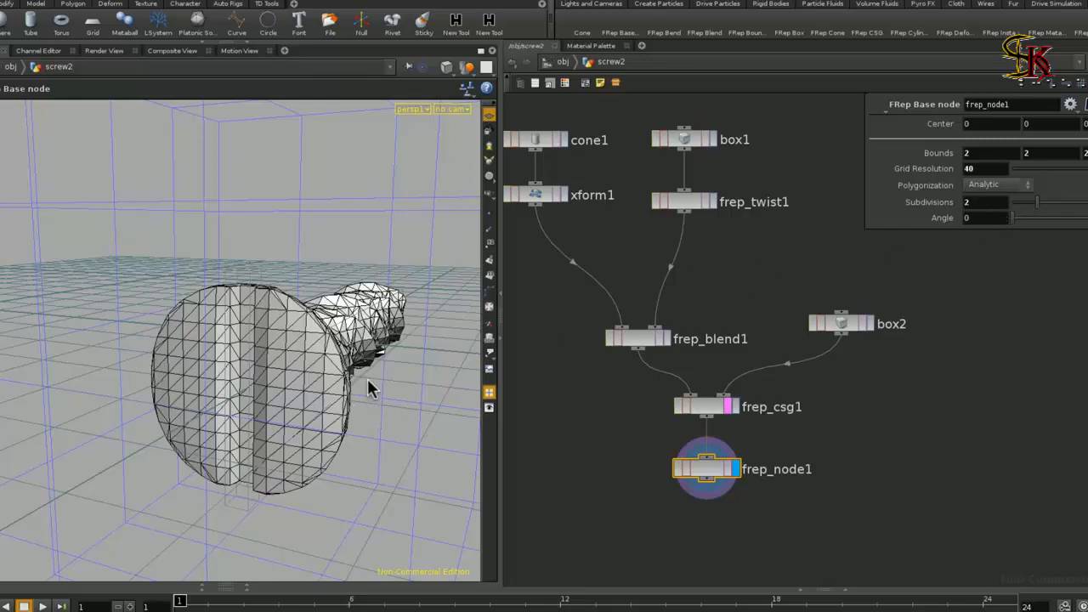
{"action": "mouse_move", "coordinate": [383, 386]}
{"action": "left_mouse_down", "text": "alt"}
{"action": "mouse_move", "coordinate": [328, 405]}
{"action": "mouse_move", "coordinate": [302, 384]}
{"action": "mouse_move", "coordinate": [374, 398]}
{"action": "left_mouse_up", "text": "alt"}
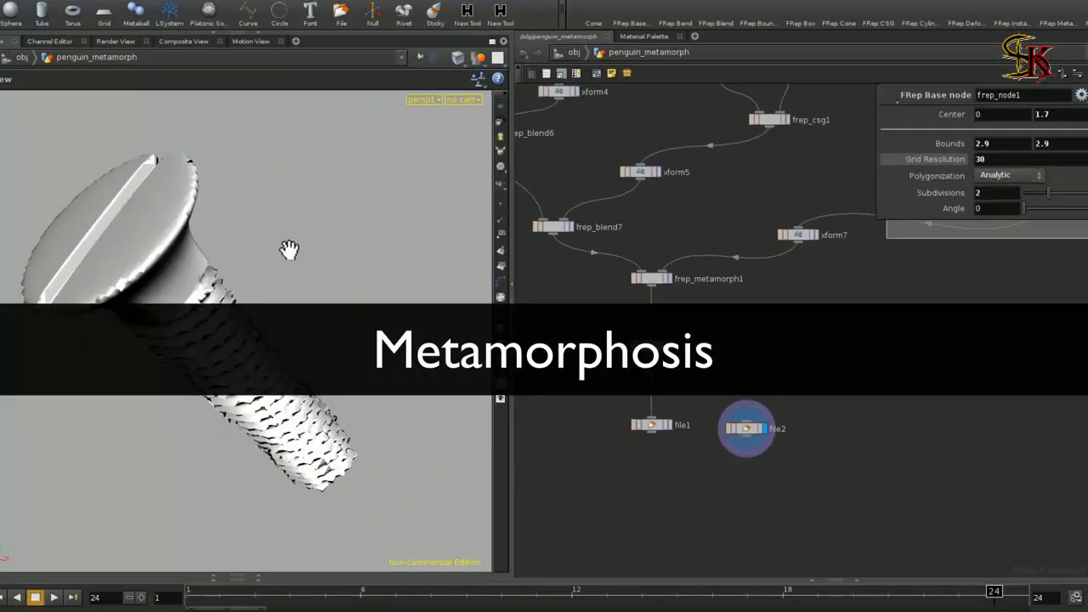
- Inspect frep_metamorph1 in the penguin_metamorph network and the two node branches feeding it
{"action": "scroll", "coordinate": [263, 301], "scroll_direction": "down", "scroll_amount": 3}
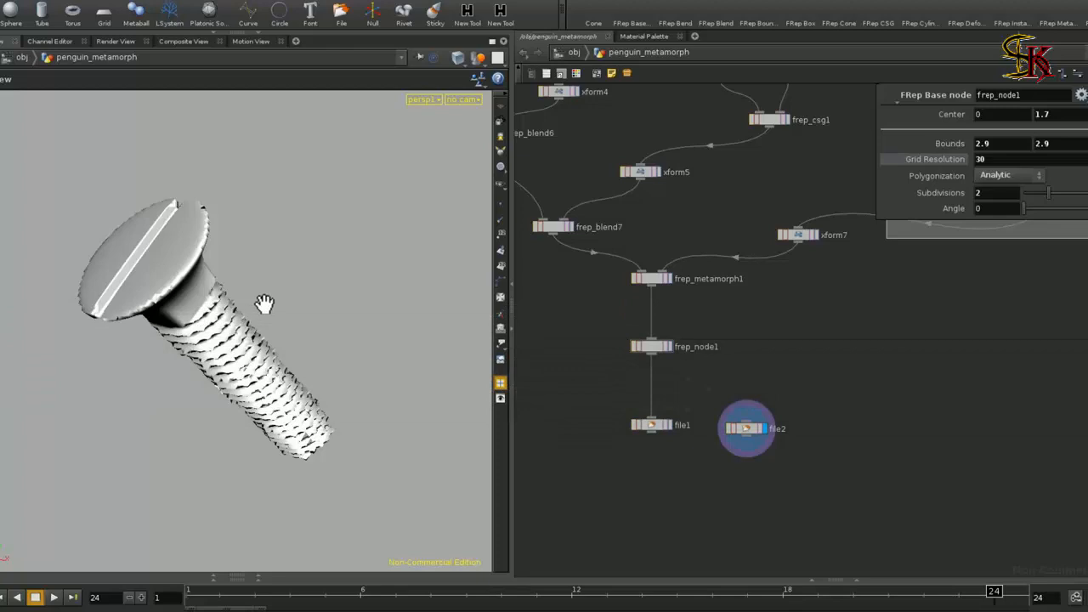
{"action": "left_click", "coordinate": [651, 279]}
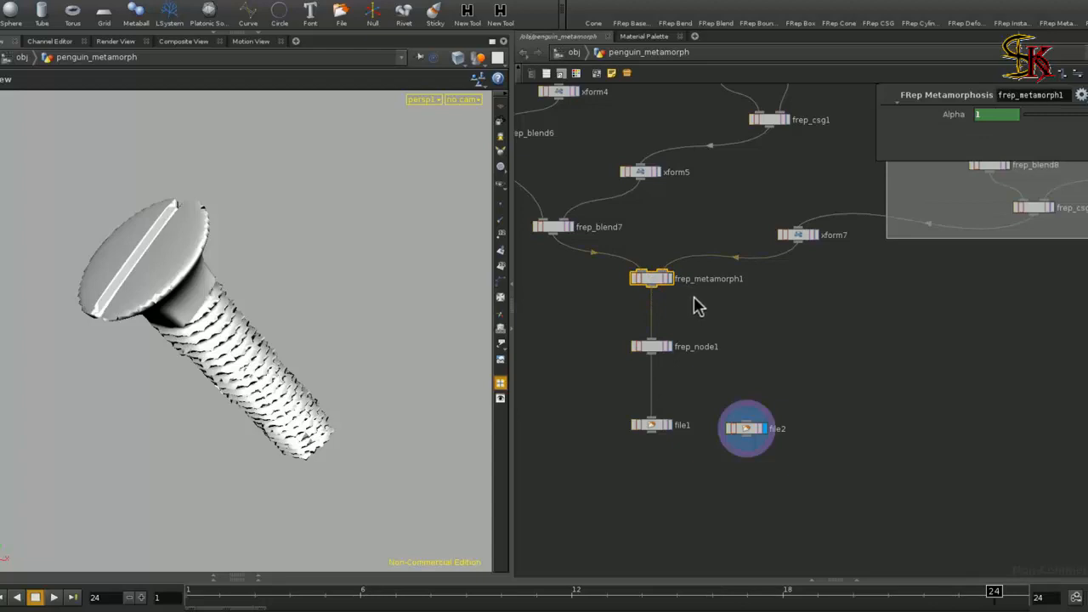
{"action": "scroll", "coordinate": [765, 306], "scroll_direction": "down", "scroll_amount": 5}
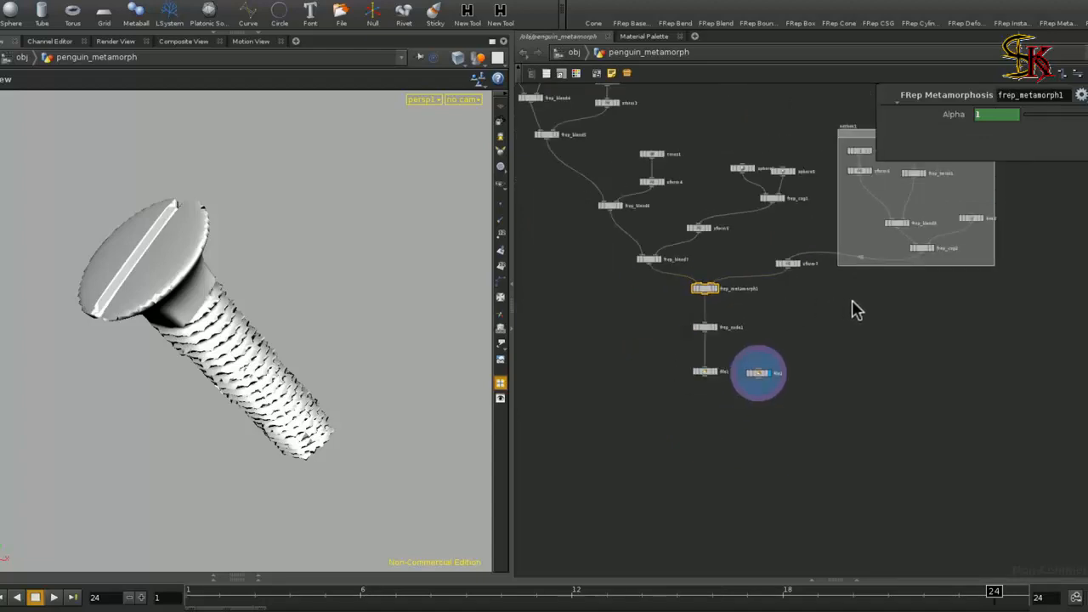
{"action": "scroll", "coordinate": [855, 308], "scroll_direction": "up", "scroll_amount": 2}
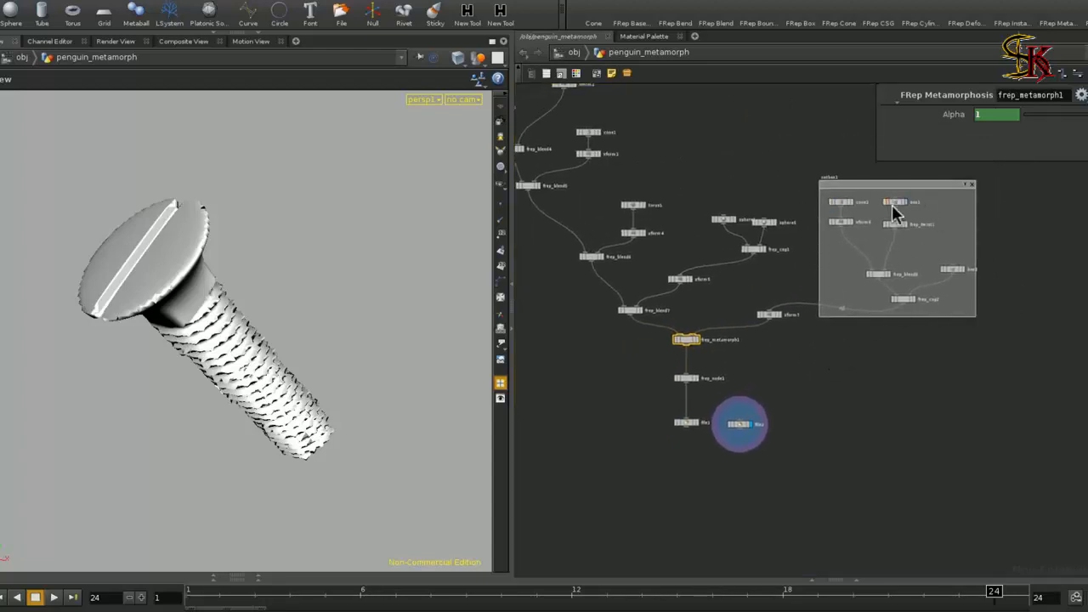
{"action": "middle_click_drag", "start_coordinate": [791, 374], "coordinate": [904, 449]}
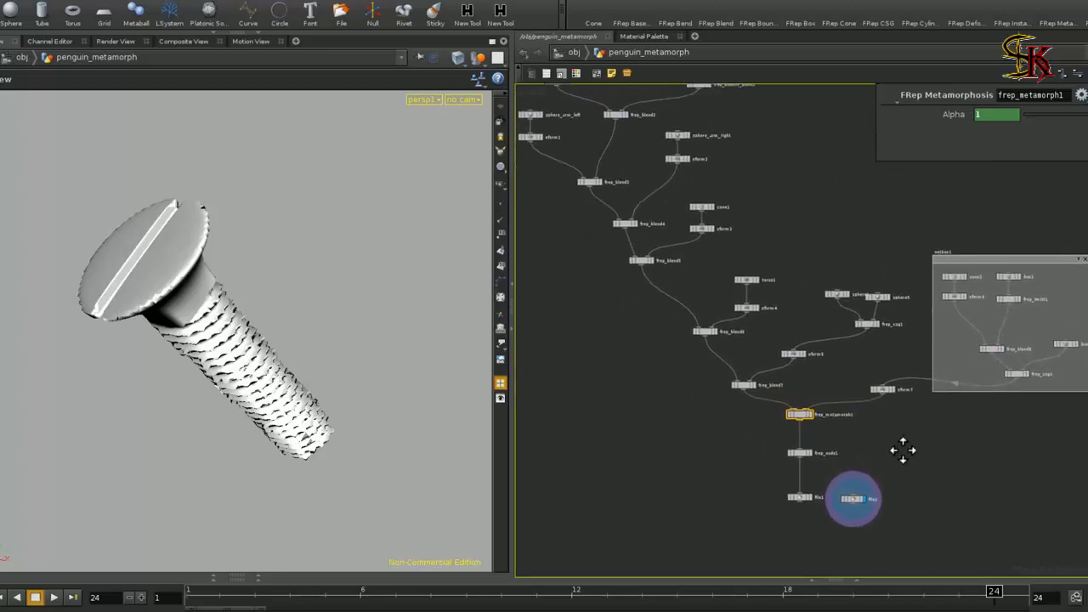
{"action": "middle_click_drag", "start_coordinate": [835, 199], "coordinate": [739, 180]}
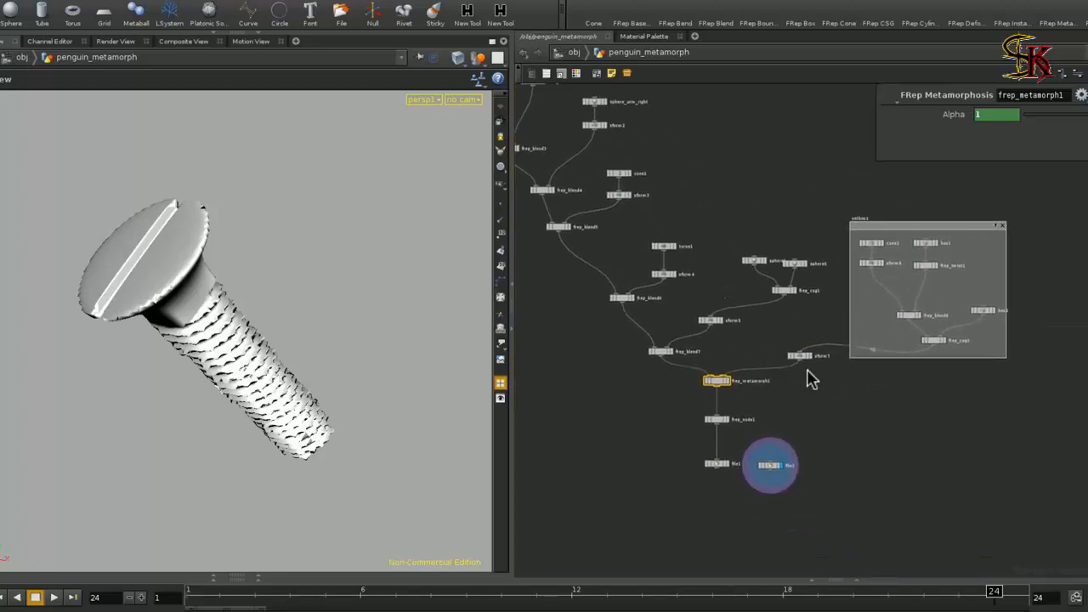
- Go to frame 1 and examine the starting shape of the metamorphosis in the viewport
{"action": "left_click", "coordinate": [190, 592]}
{"action": "left_click_drag", "start_coordinate": [328, 347], "coordinate": [347, 292]}
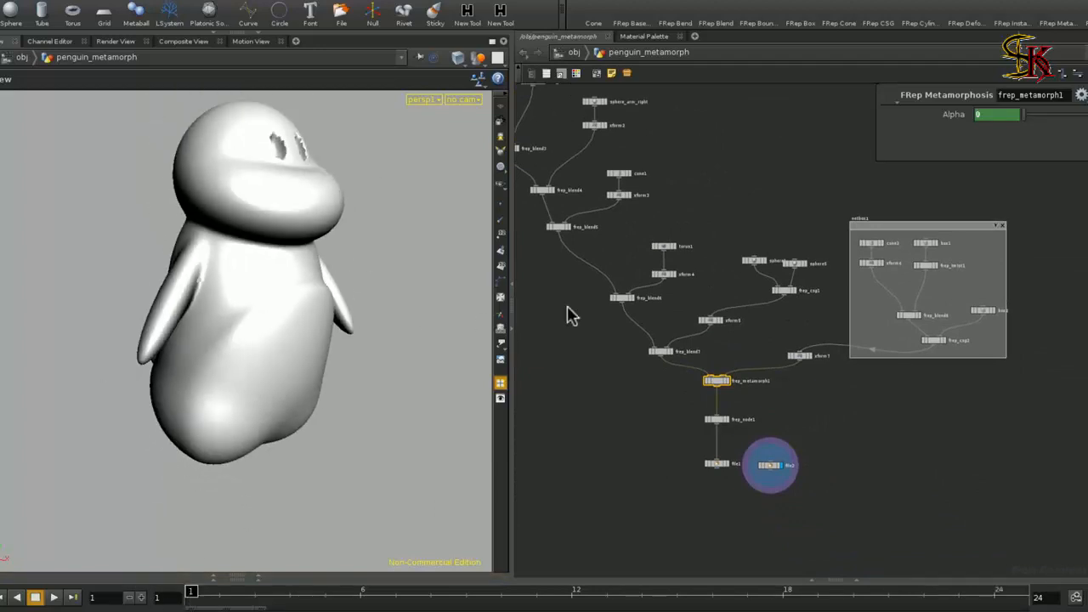
{"action": "scroll", "coordinate": [761, 395], "scroll_direction": "up", "scroll_amount": 3}
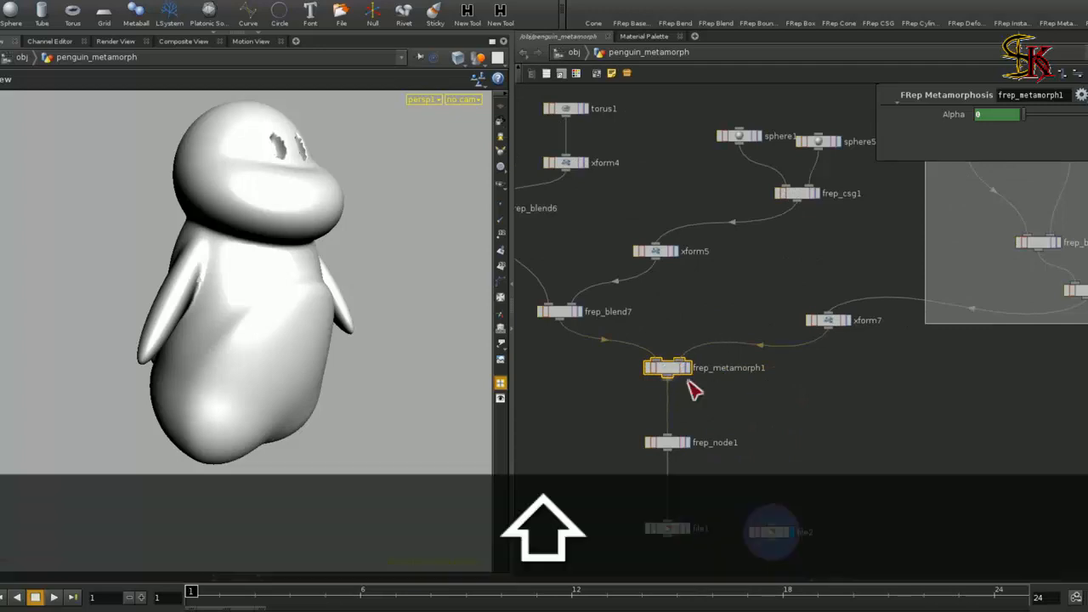
- View the animation curve of frep_metamorph1's Alpha parameter in the Channel Editor and close the editor
{"action": "left_click", "coordinate": [996, 121], "text": "shift"}
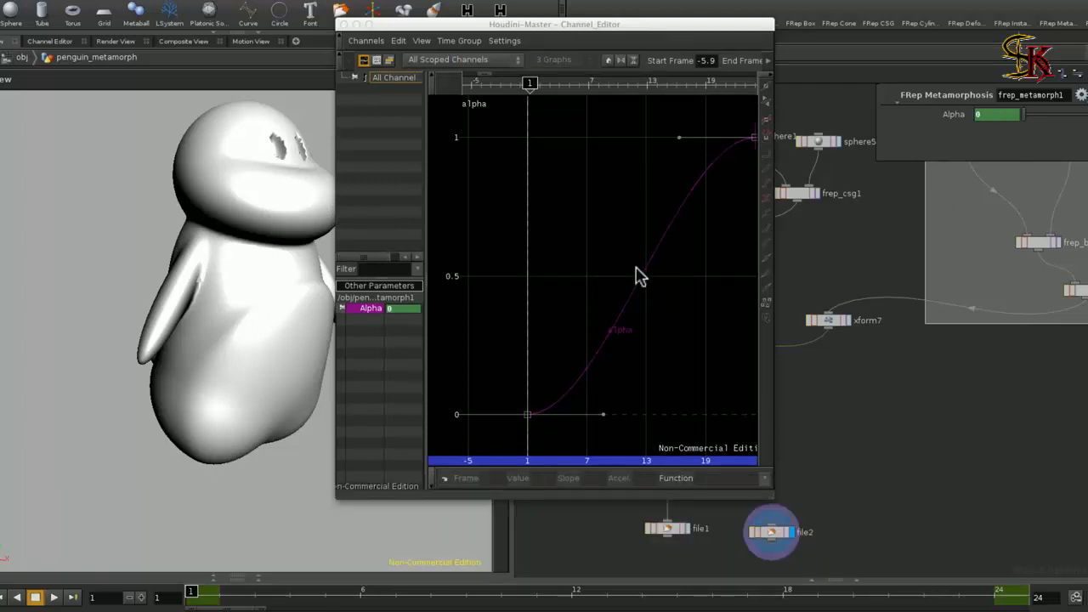
{"action": "left_click", "coordinate": [345, 25]}
{"action": "middle_click_drag", "start_coordinate": [801, 409], "coordinate": [792, 334], "text": "shift"}
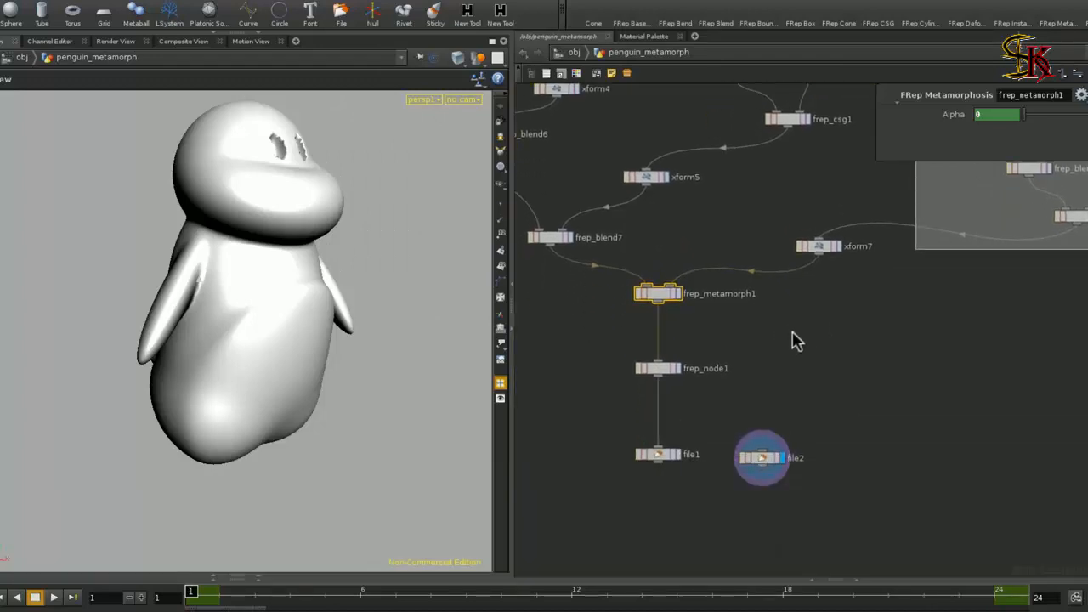
- Select file2 and play back its cached metamorphosis animation, stopping at frame 24
{"action": "left_click", "coordinate": [762, 459]}
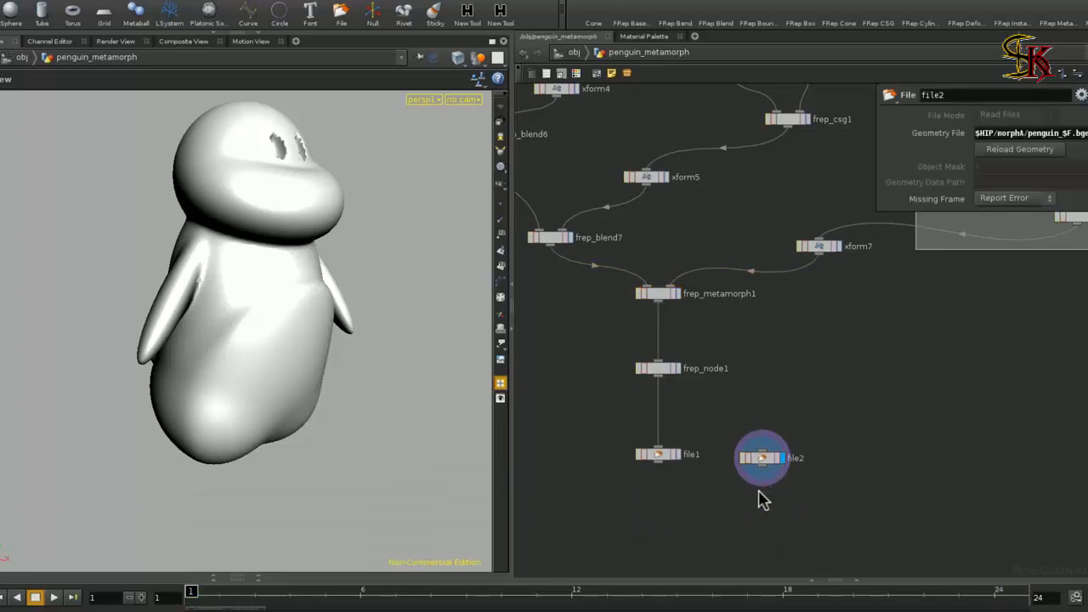
{"action": "left_click", "coordinate": [53, 597]}
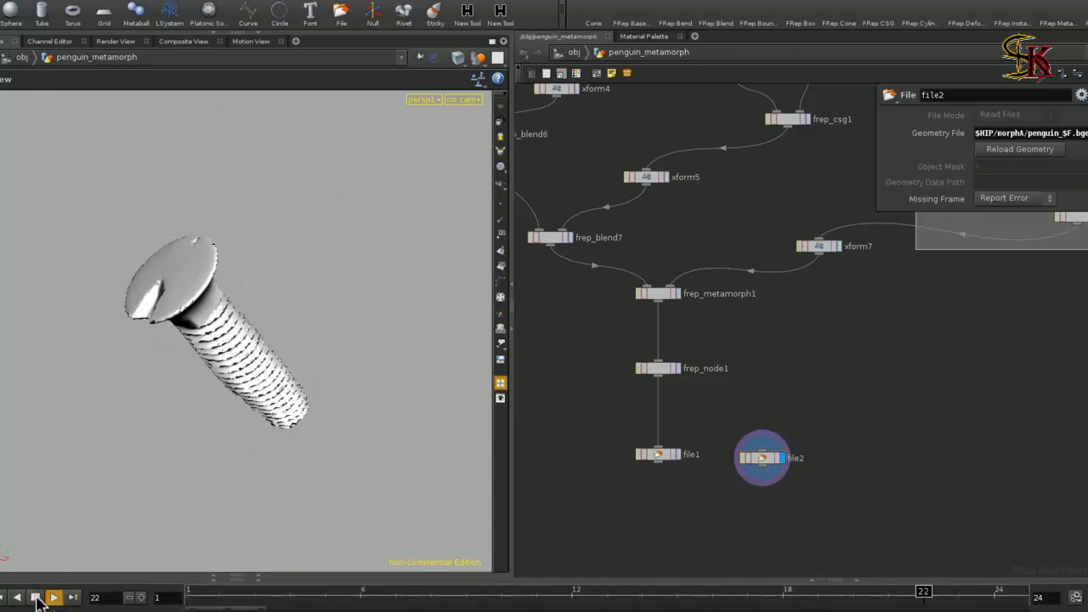
{"action": "left_click", "coordinate": [36, 598]}
{"action": "left_click", "coordinate": [73, 598]}
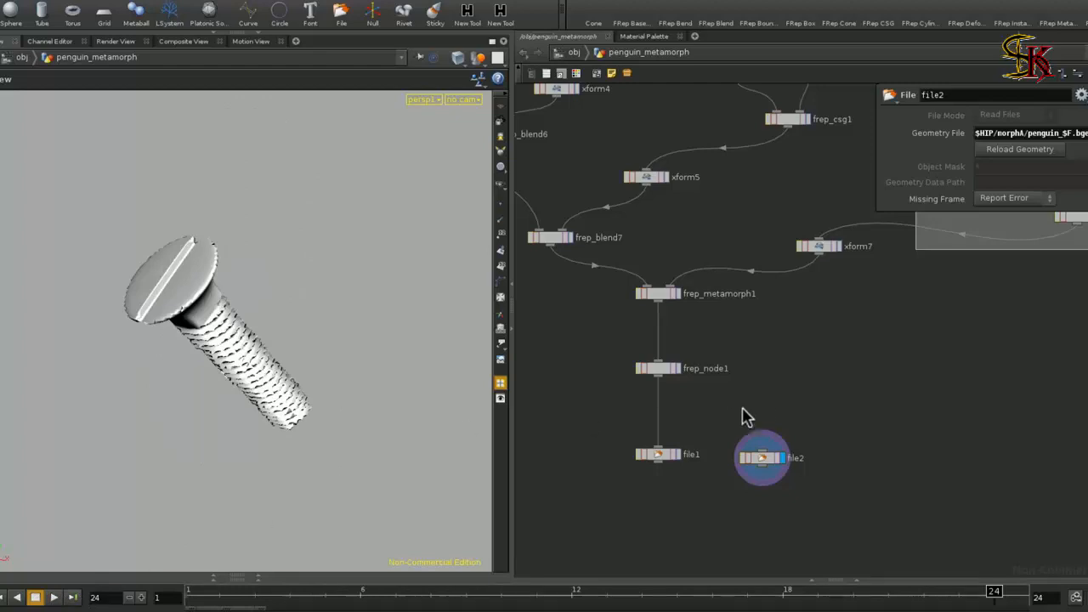
- Select file1 to check its output path, view the penguin .bgeo sequence in Finder's morphA folder, and return to Houdini
{"action": "middle_click_drag", "start_coordinate": [781, 423], "coordinate": [750, 333]}
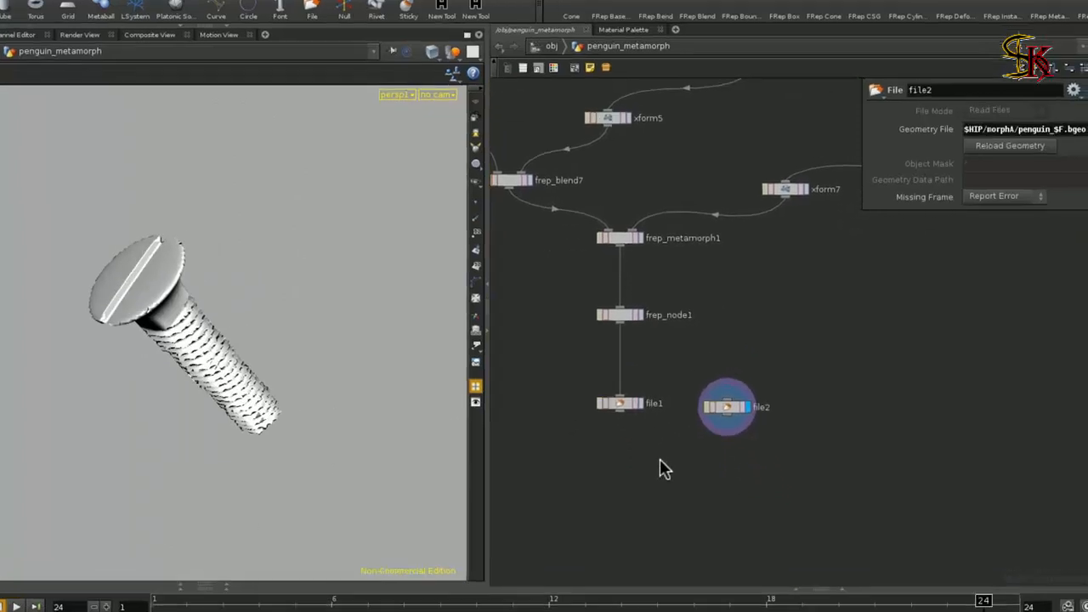
{"action": "left_click_drag", "start_coordinate": [670, 462], "coordinate": [595, 370]}
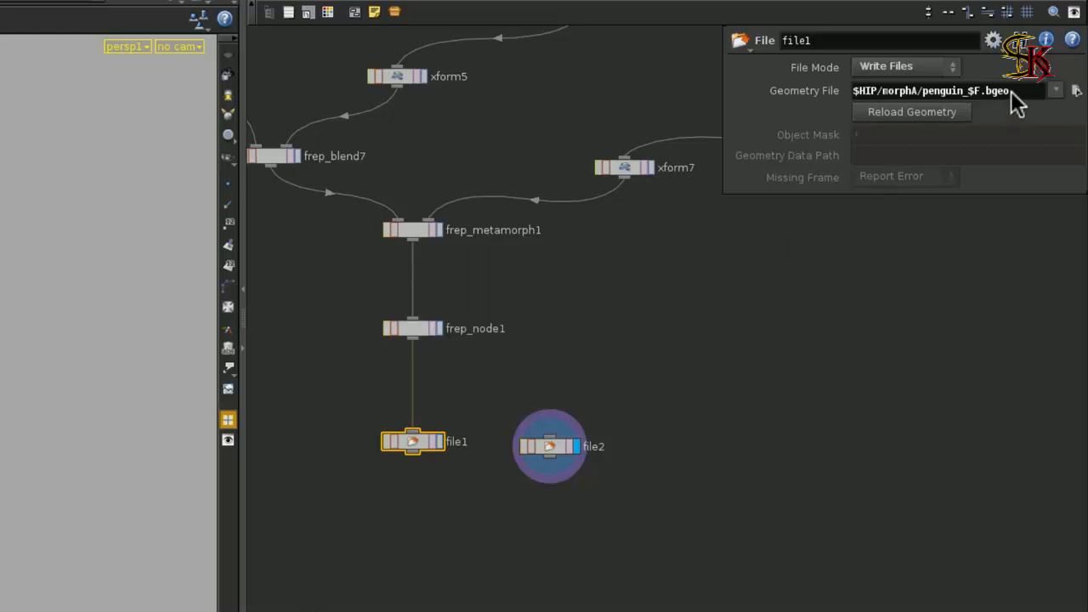
{"action": "key", "text": "super+Tab"}
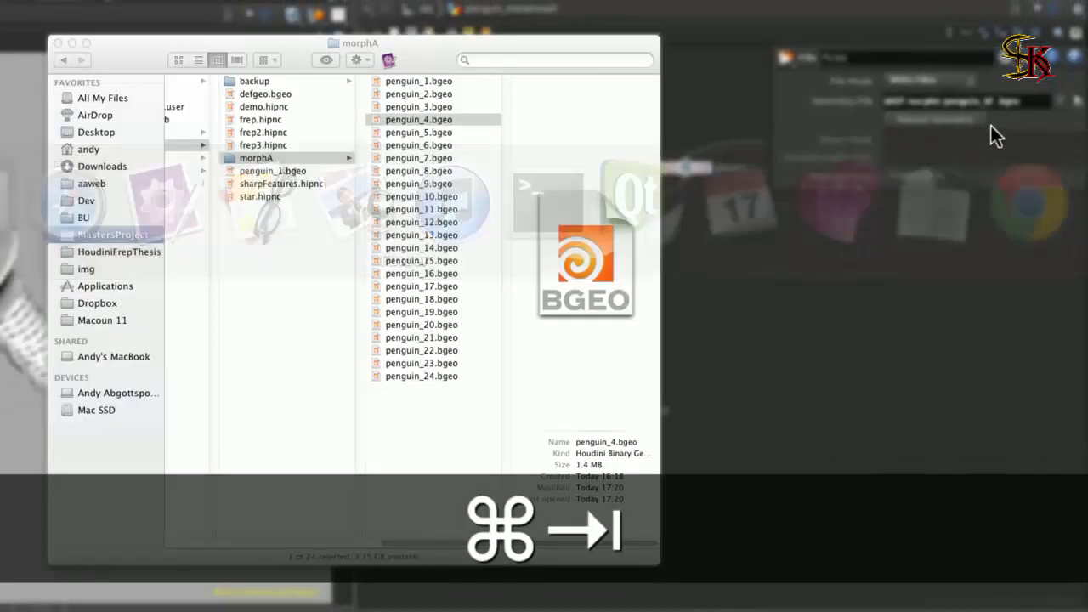
{"action": "left_click_drag", "start_coordinate": [441, 394], "coordinate": [323, 56]}
{"action": "left_click", "coordinate": [430, 394]}
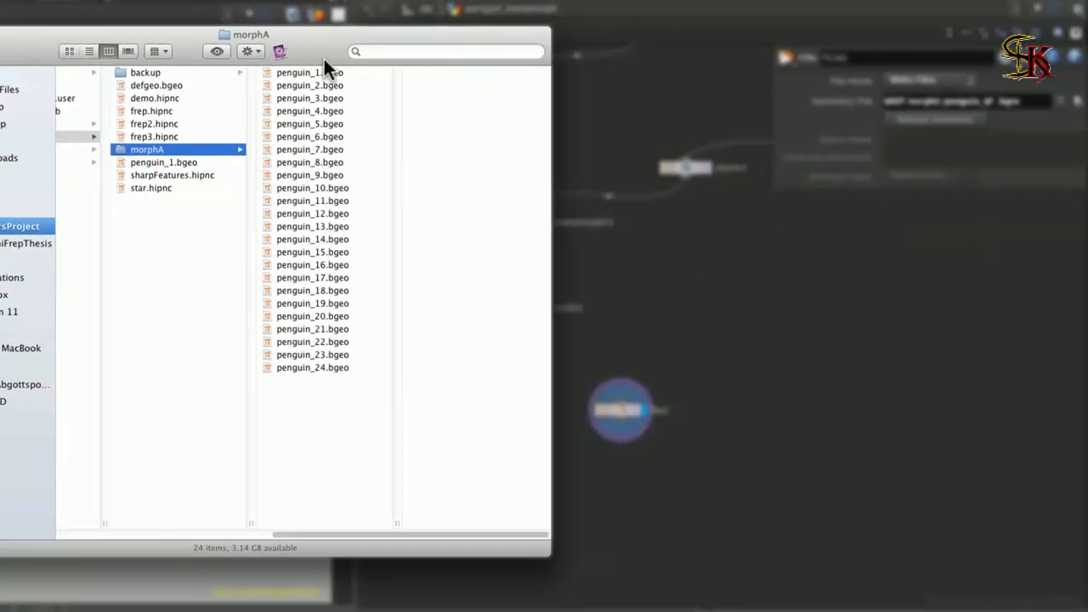
{"action": "left_click", "coordinate": [609, 294]}
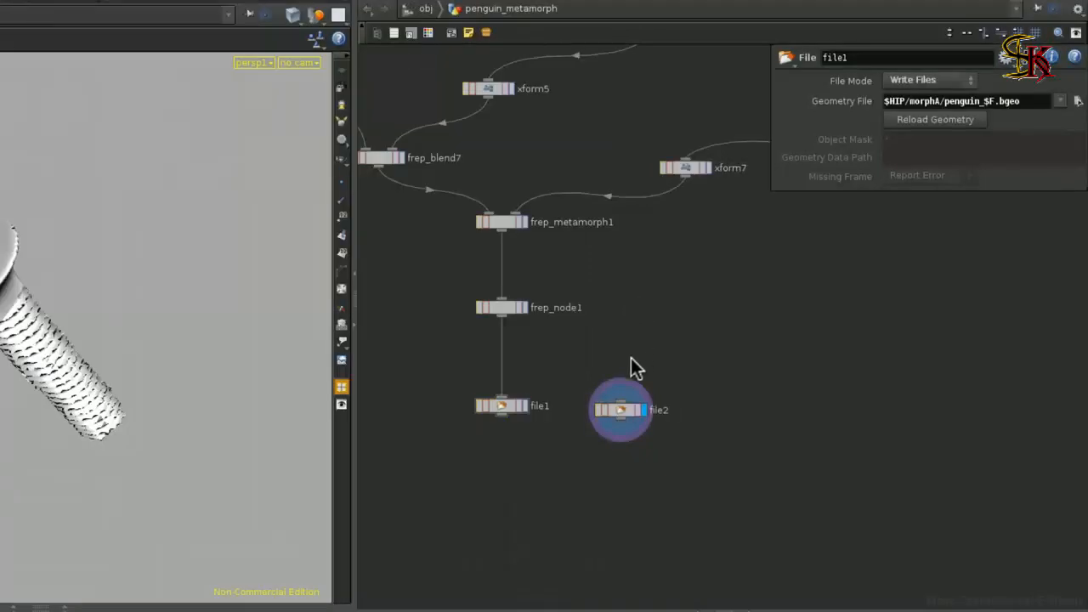
- Select file2 again and replay the cached morph, stopping playback at frame 1
{"action": "left_click", "coordinate": [618, 457]}
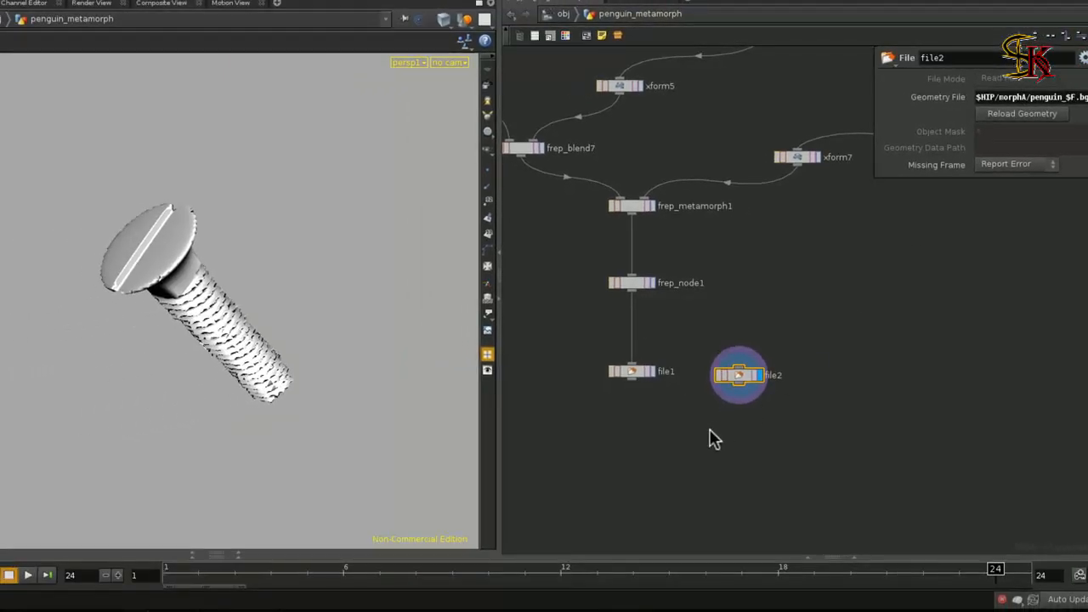
{"action": "left_click", "coordinate": [27, 577]}
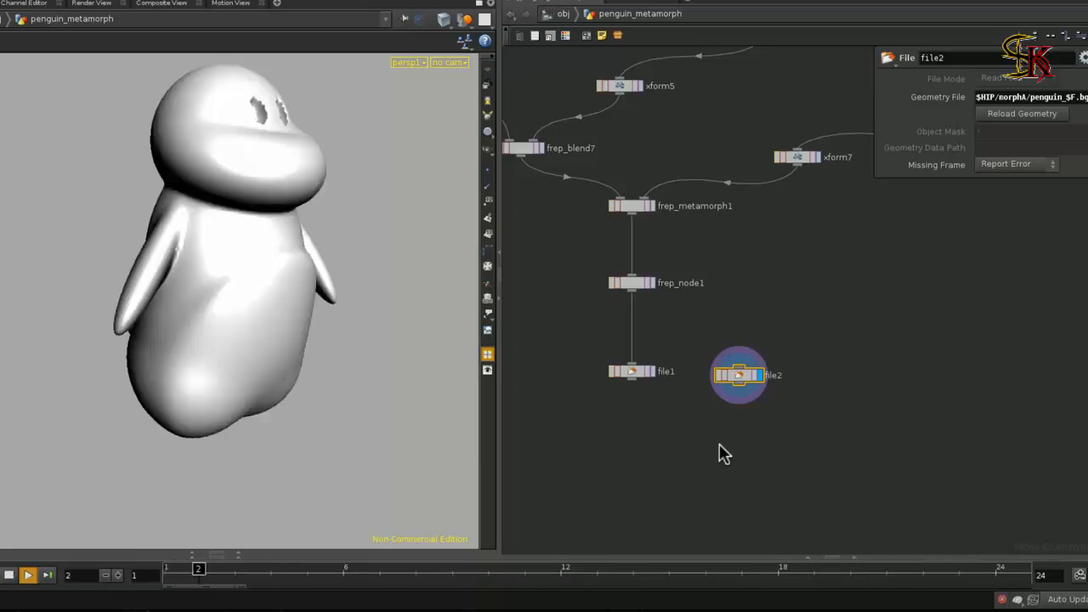
{"action": "left_click", "coordinate": [9, 575]}
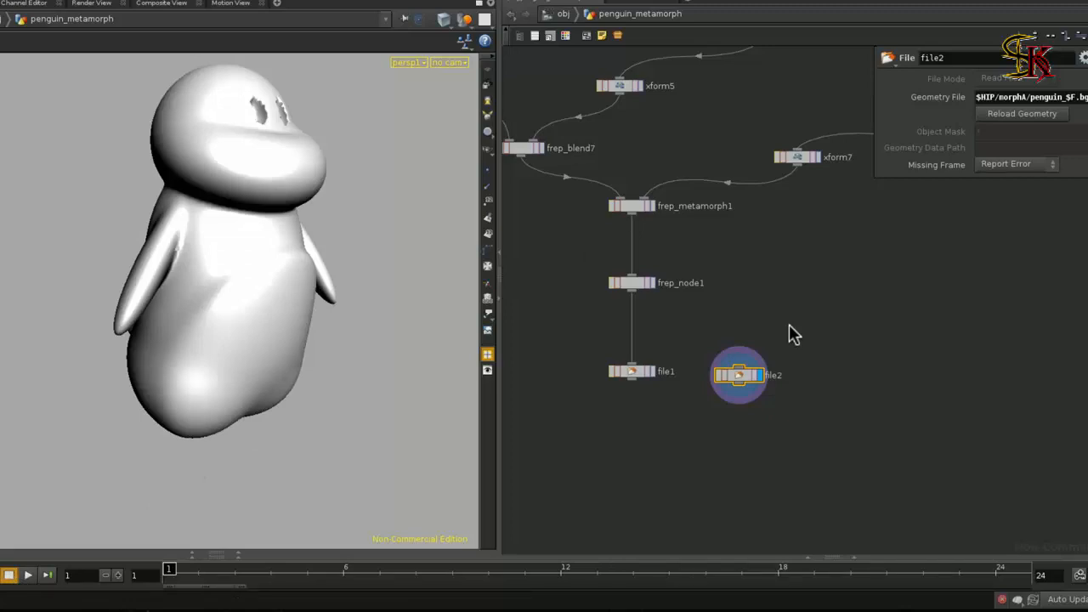
{"action": "key", "text": "super"}
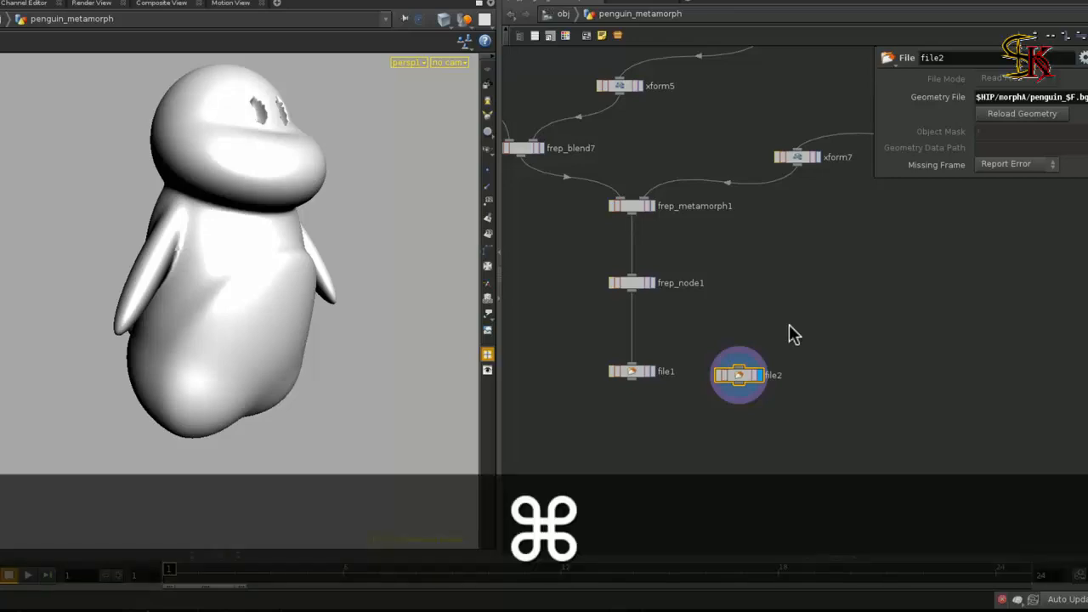
{"action": "key", "text": "shift"}
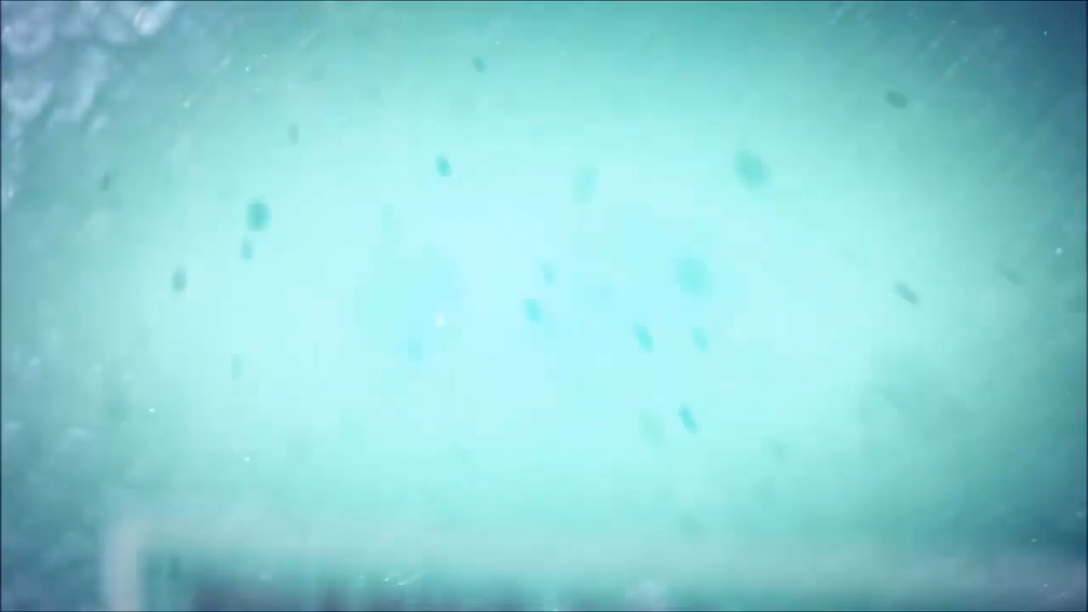